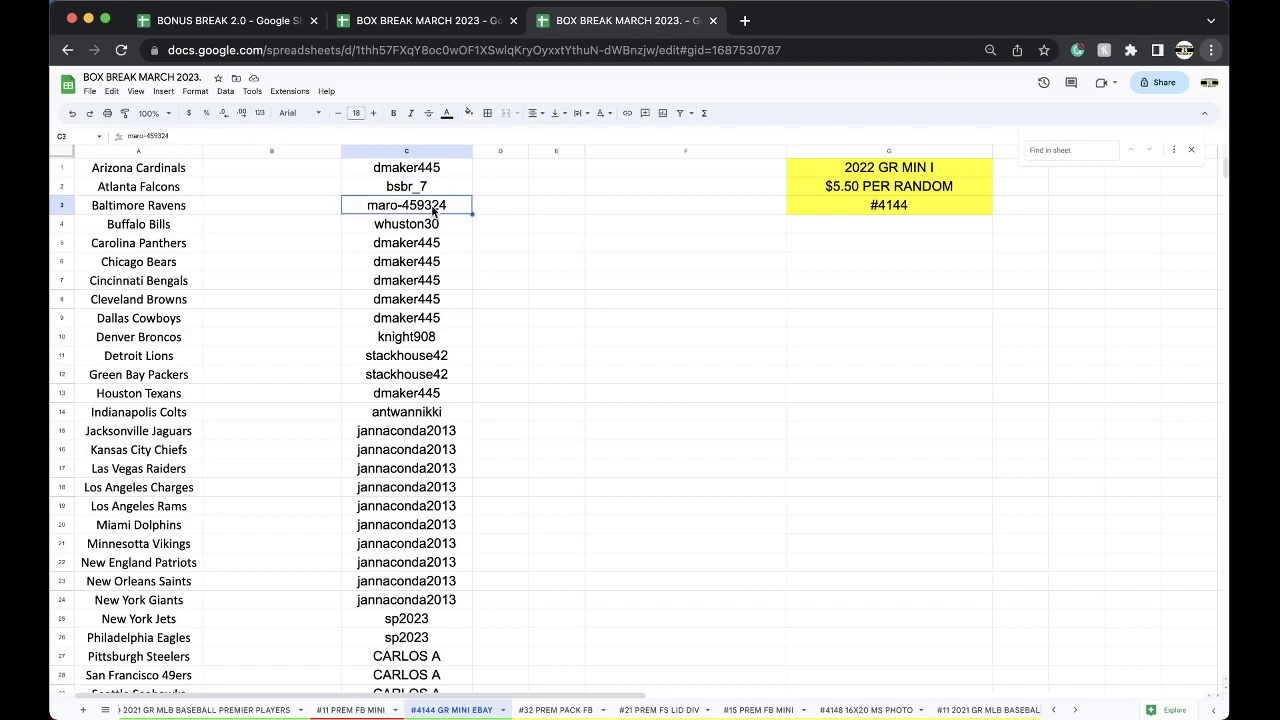
Review the participant entries in column C against the team names, from Buffalo Bills through Washington Redskins.
left_click(432, 229)
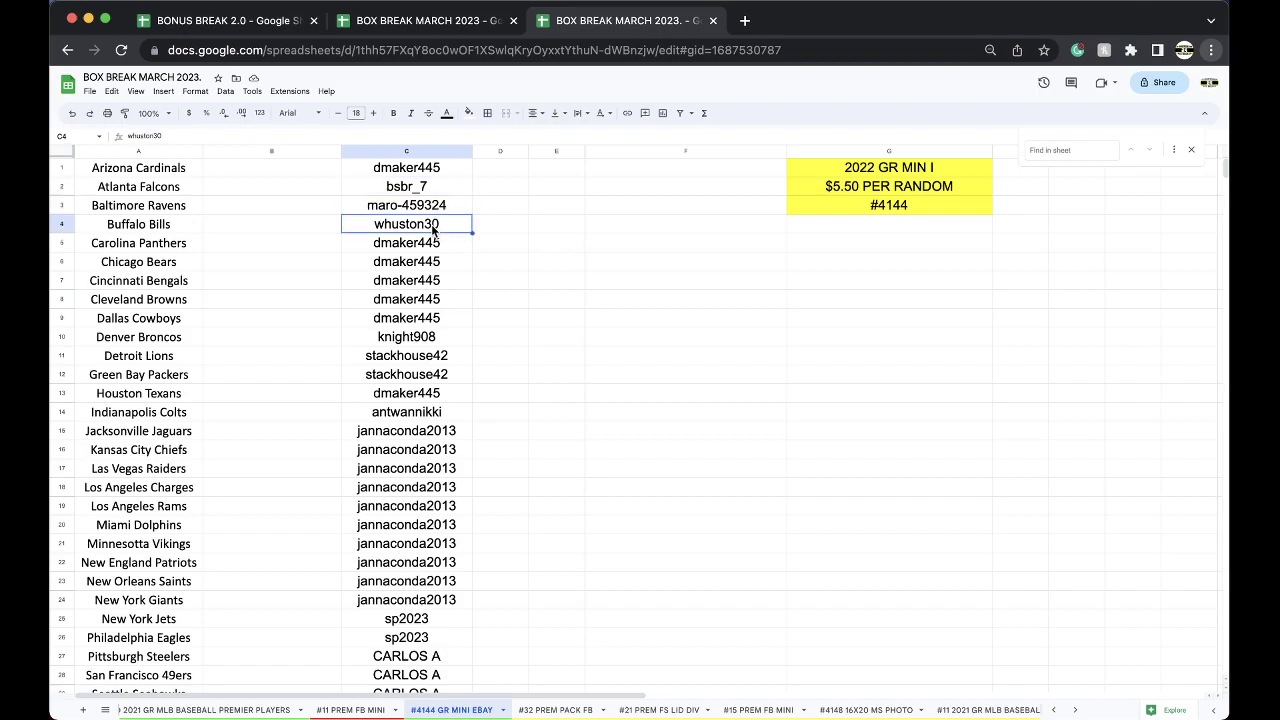
left_click_drag(440, 243, 430, 340)
scroll(436, 324, "down", 1)
left_click(435, 325)
scroll(435, 325, "down", 1)
left_click(432, 356)
scroll(435, 358, "down", 1)
scroll(435, 358, "down", 1)
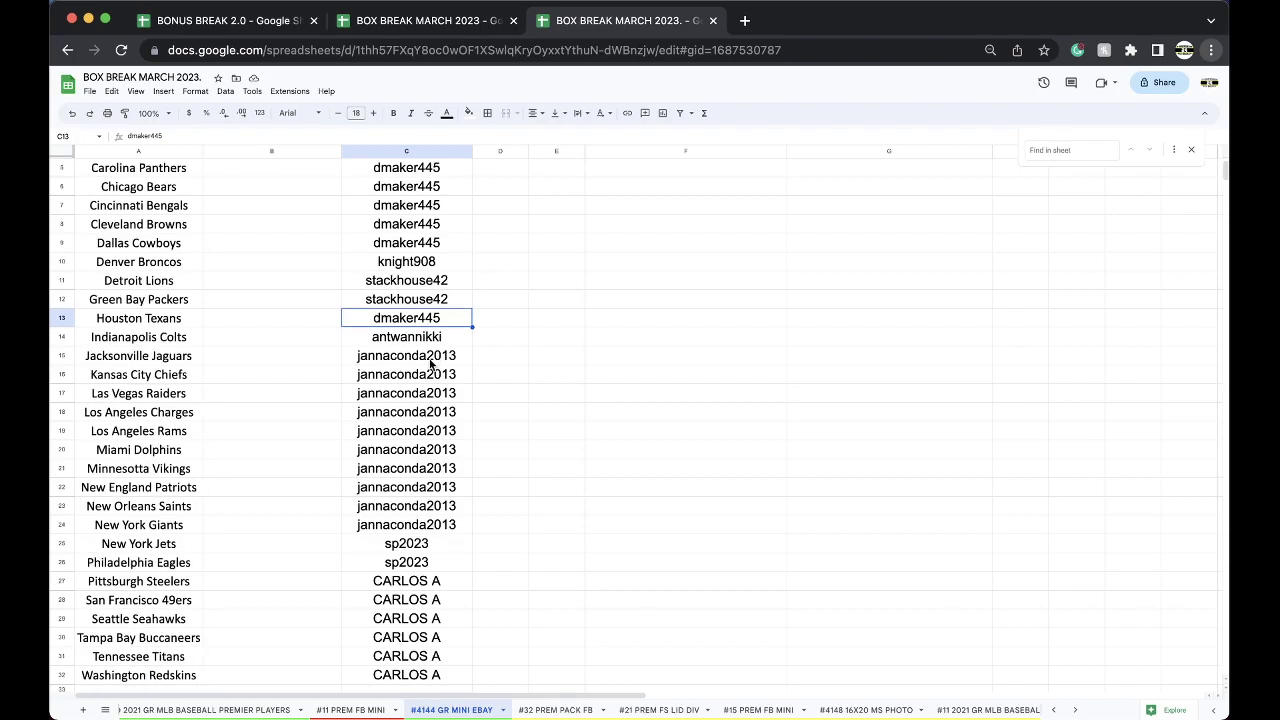
left_click_drag(410, 362, 398, 525)
scroll(398, 525, "down", 3)
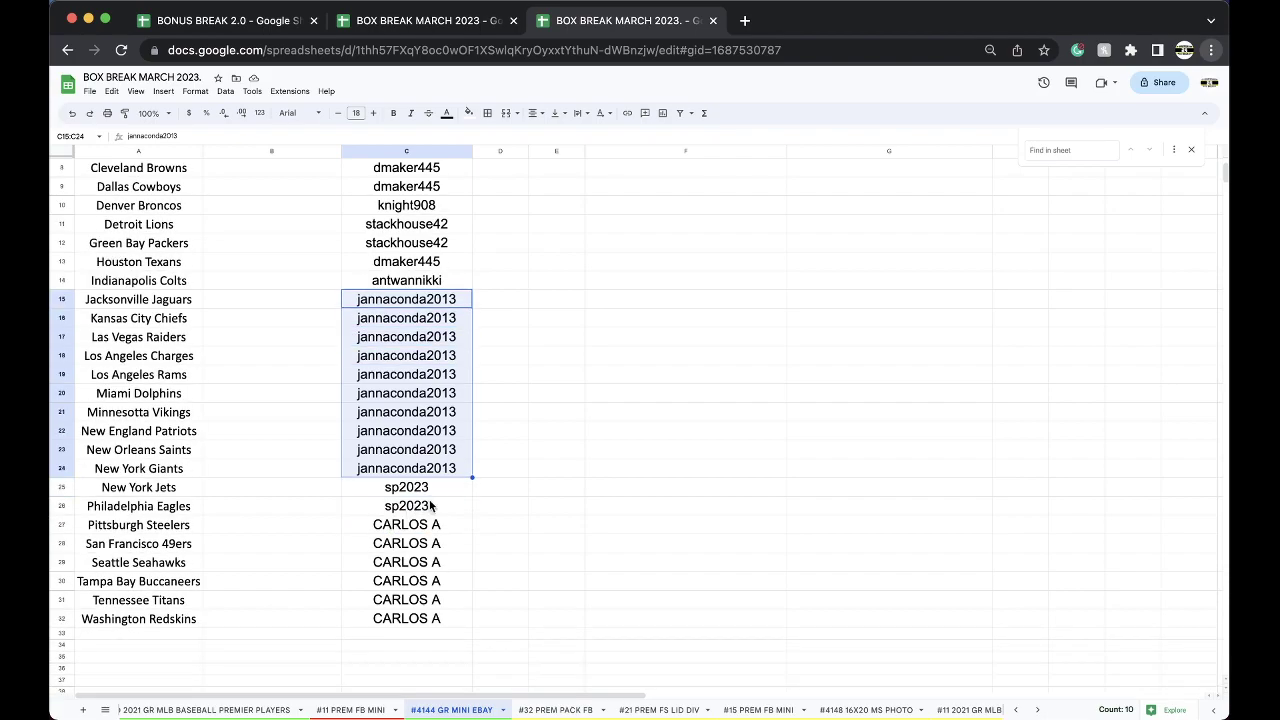
scroll(430, 505, "up", 5)
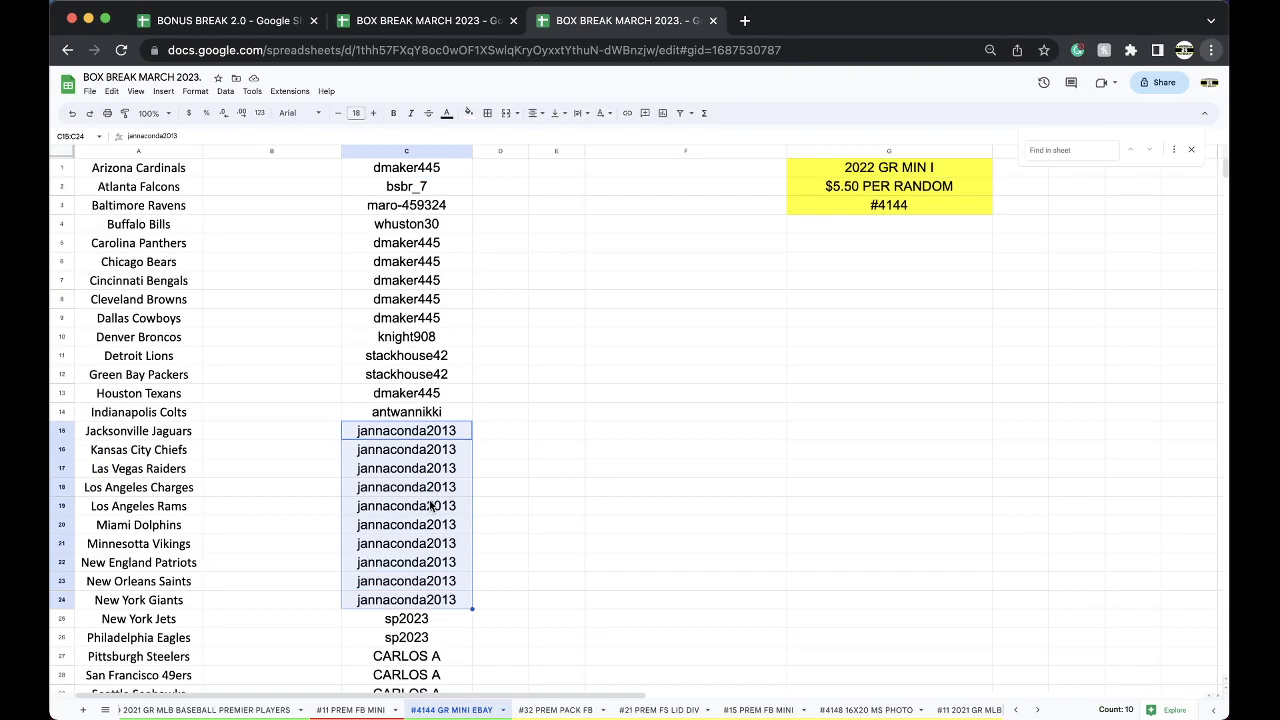
Copy the participant list in column C and open random.org's List Randomizer in a new browser tab.
left_click(391, 150)
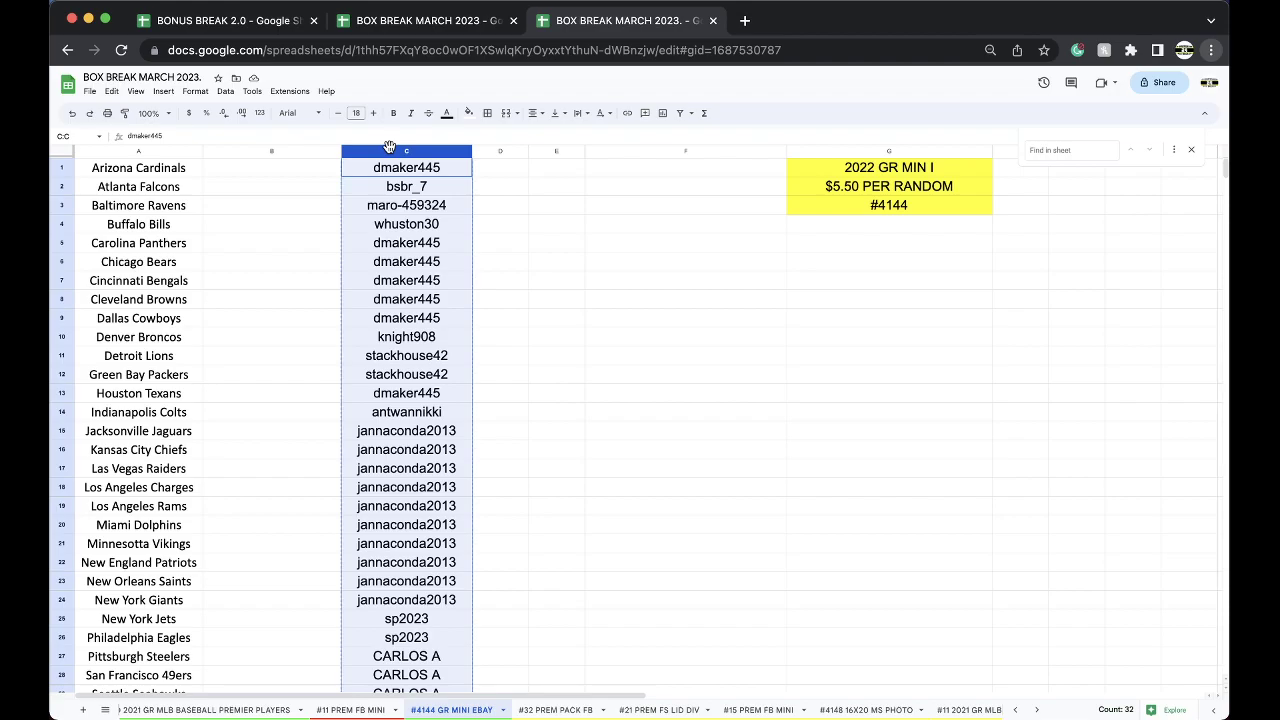
left_click(746, 20)
type("ra")
key("Return")
scroll(598, 298, "down", 10)
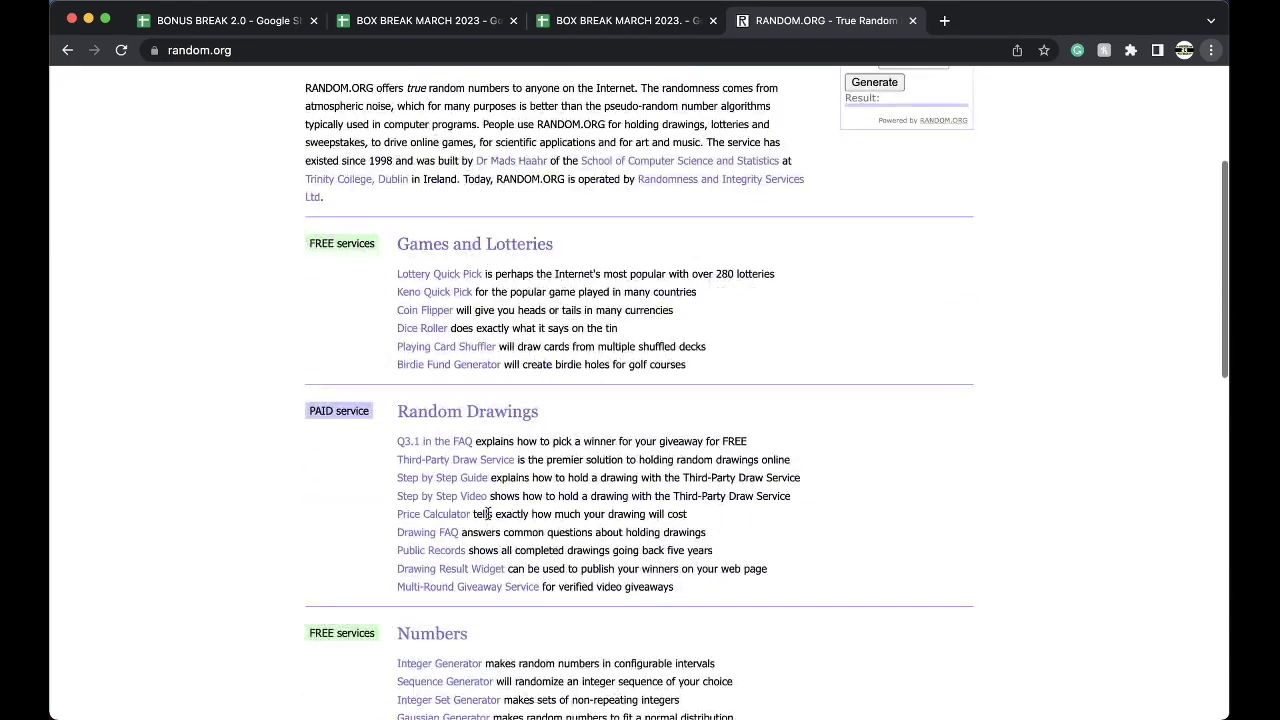
scroll(447, 541, "down", 2)
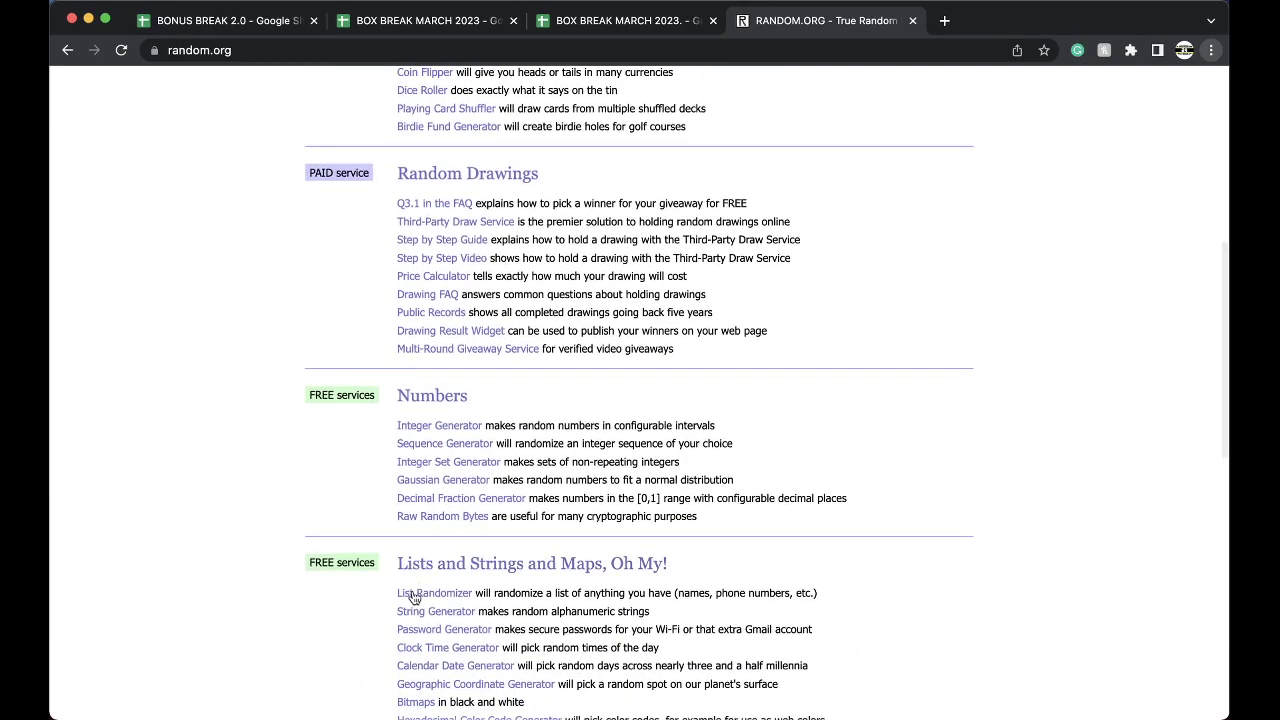
left_click(415, 594)
Enter the copied participant list in the List Randomizer and randomize it five times.
left_click(497, 500)
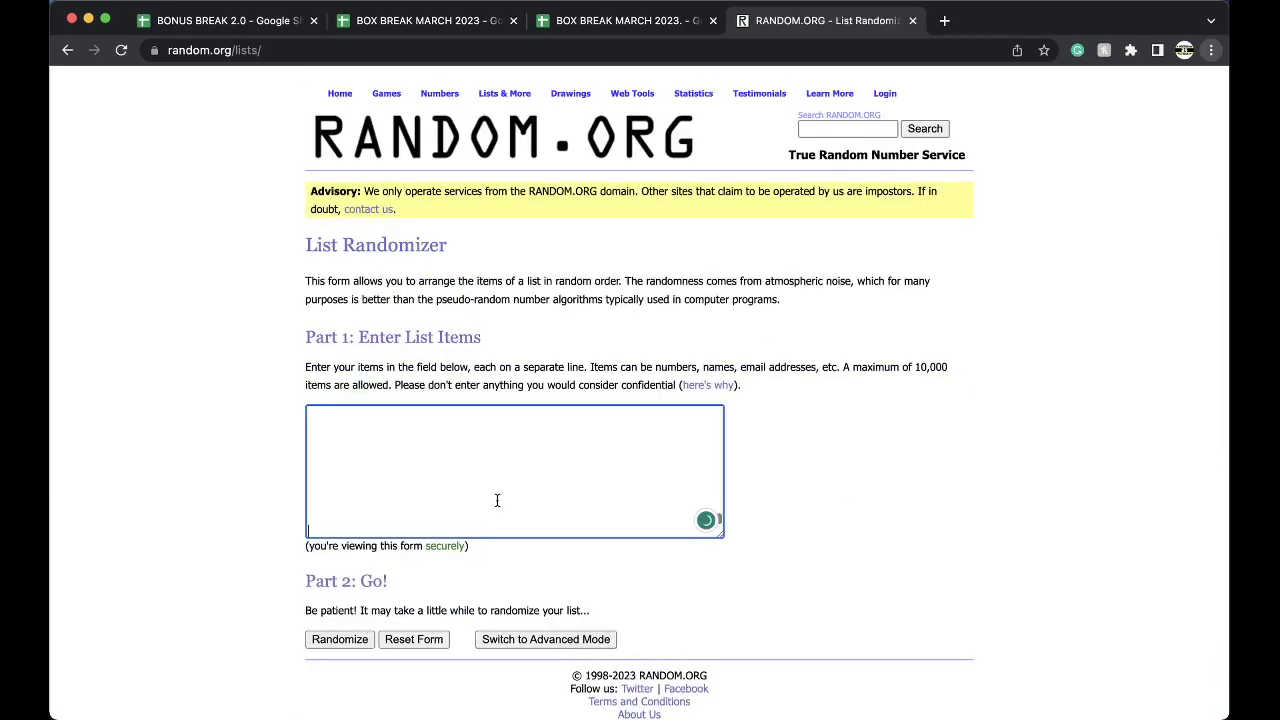
left_click(336, 640)
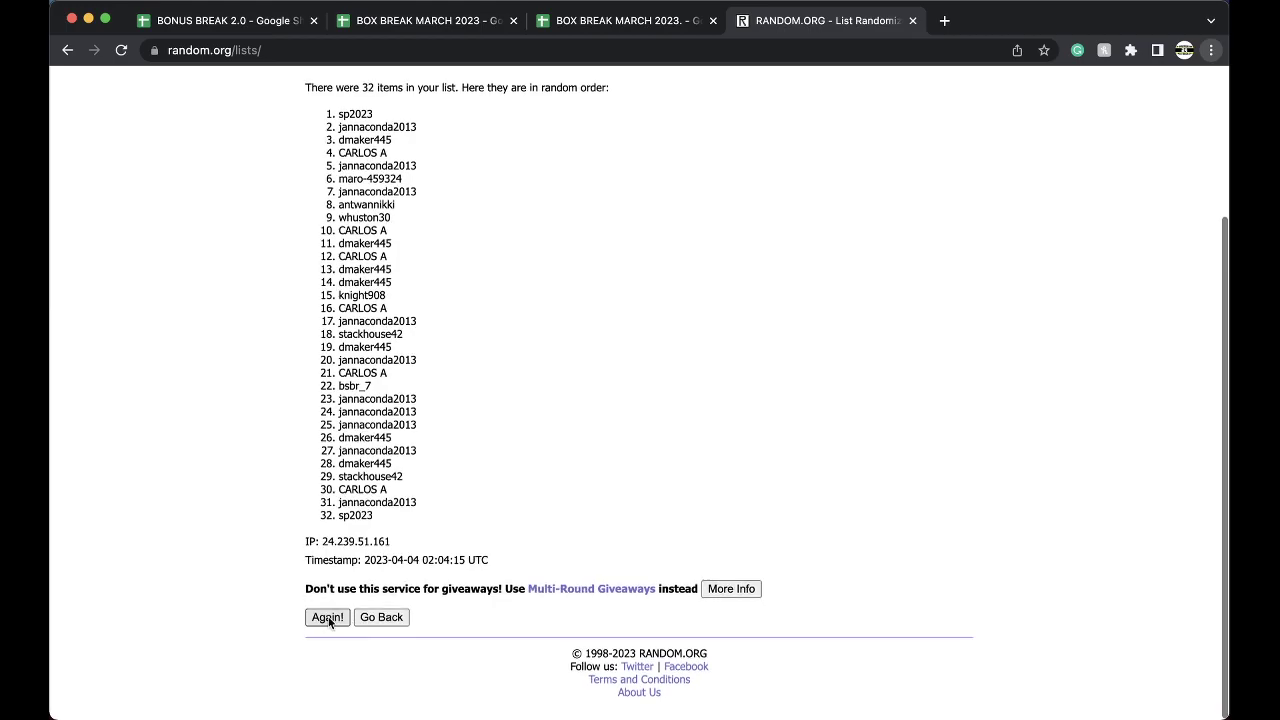
left_click(325, 617)
left_click(325, 615)
left_click(325, 614)
left_click(325, 614)
left_click(325, 614)
Copy all 32 randomized entries into column B of the box break spreadsheet, starting at cell B1.
left_click_drag(338, 307, 414, 543)
key("super+c")
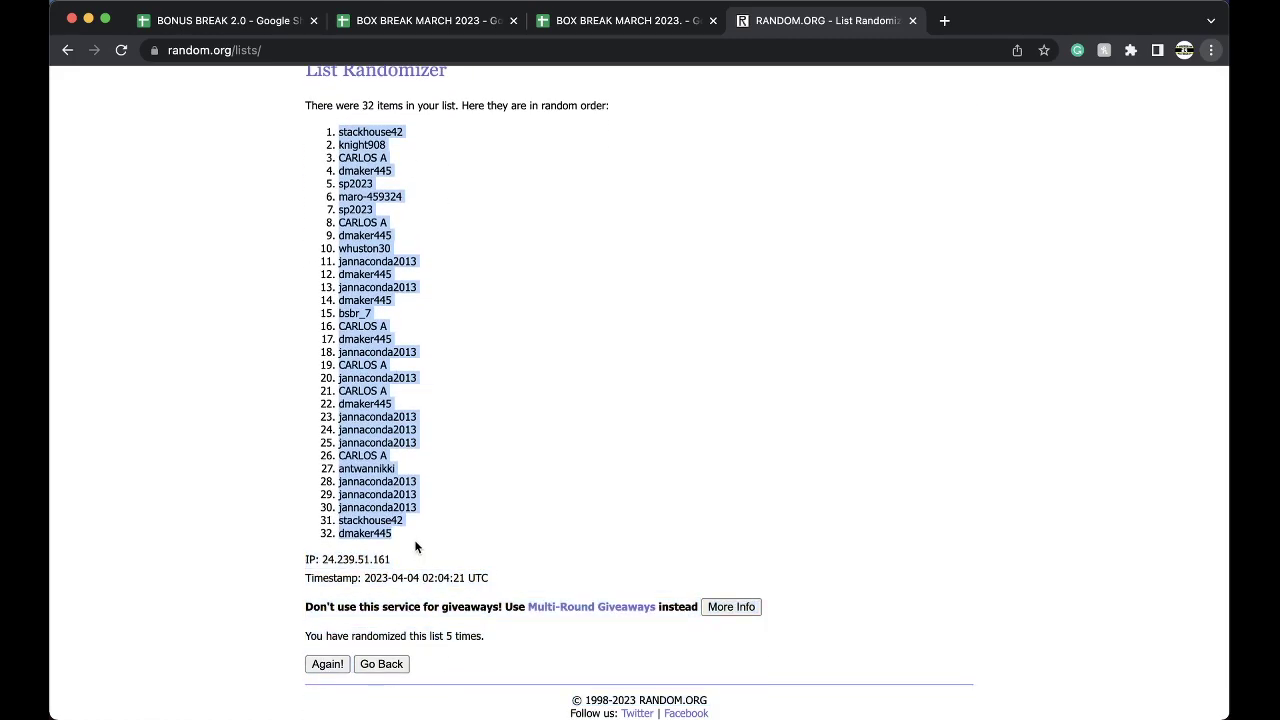
left_click(620, 20)
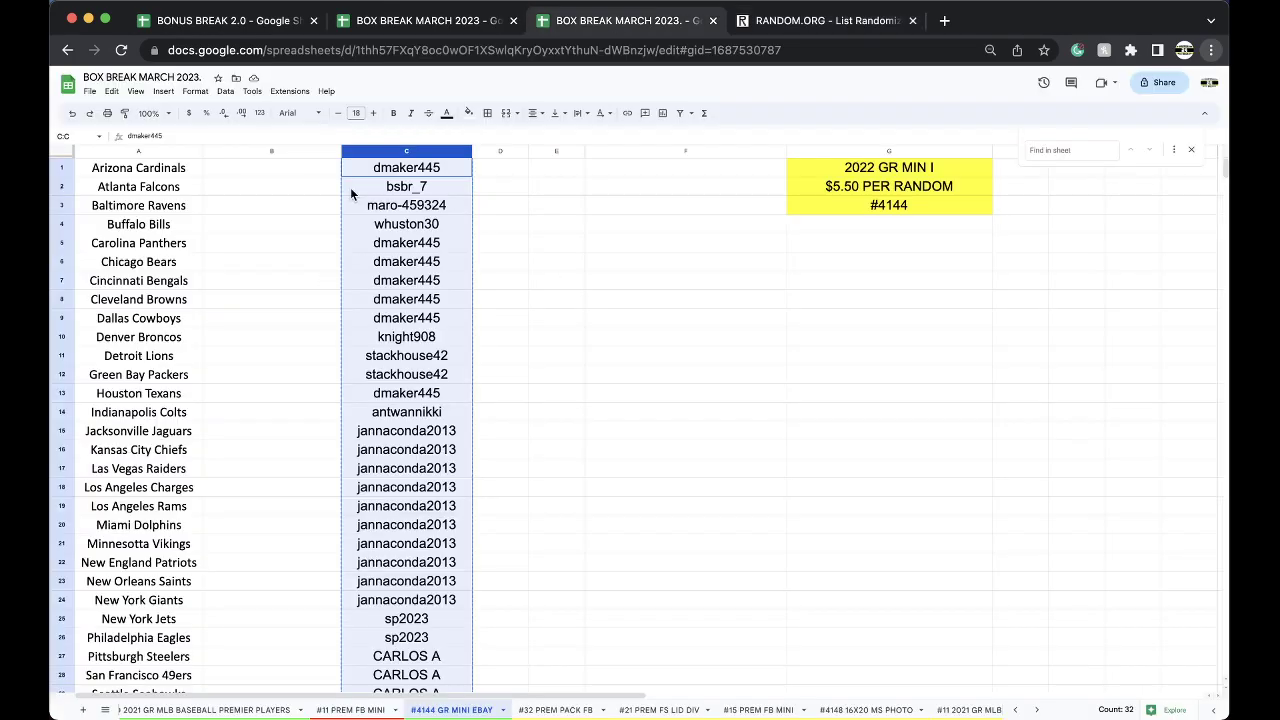
left_click(271, 178)
key("super+v")
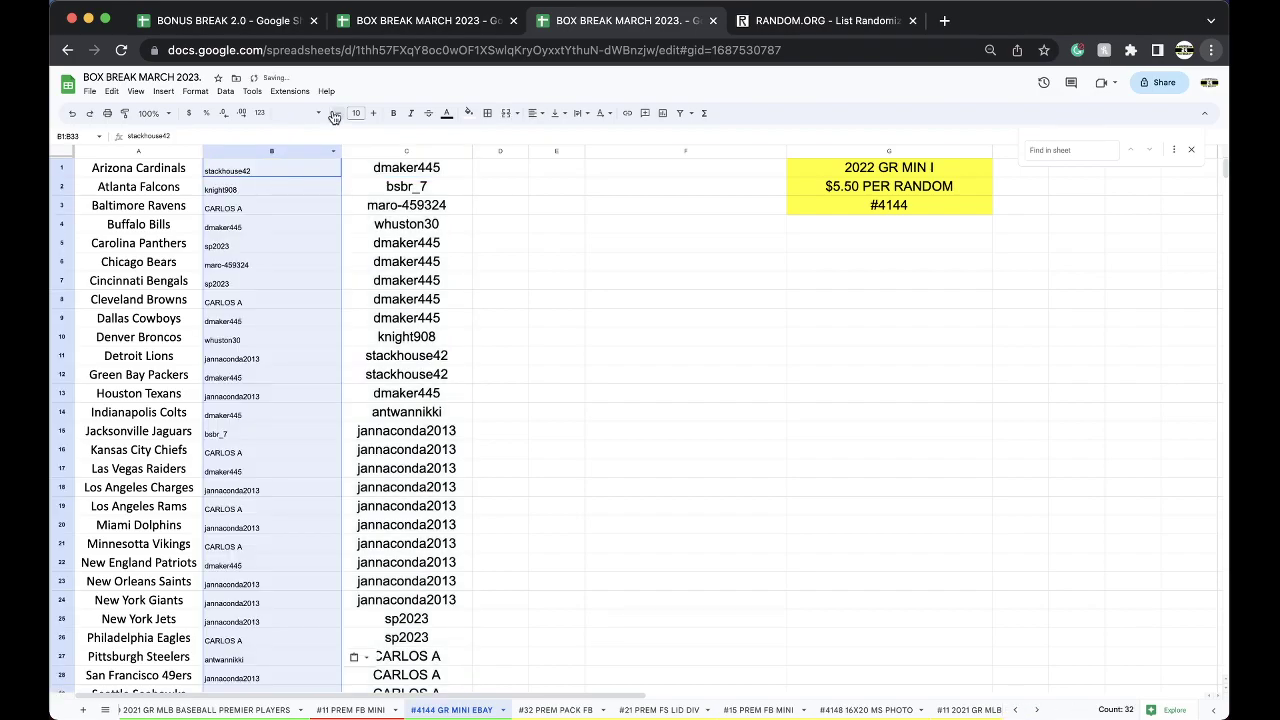
Set the pasted entries to font size 18 and sort the sheet by column B from A to Z.
left_click(356, 113)
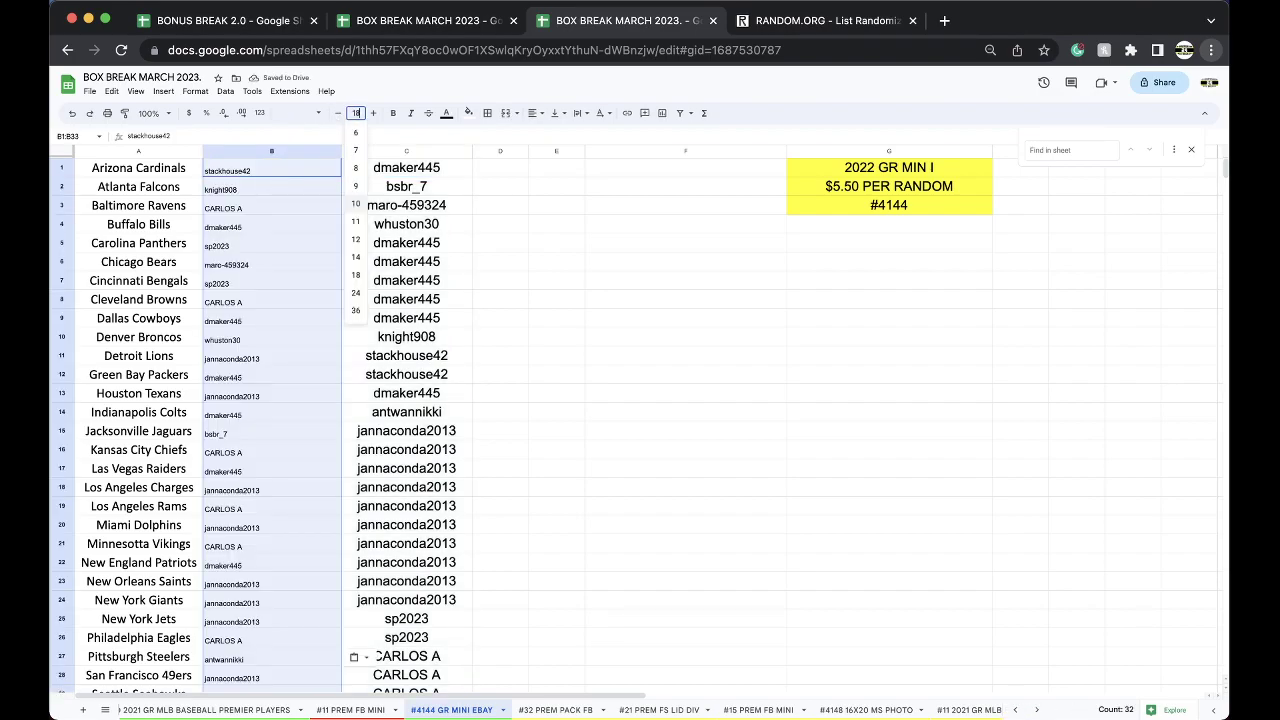
left_click(355, 275)
left_click(225, 94)
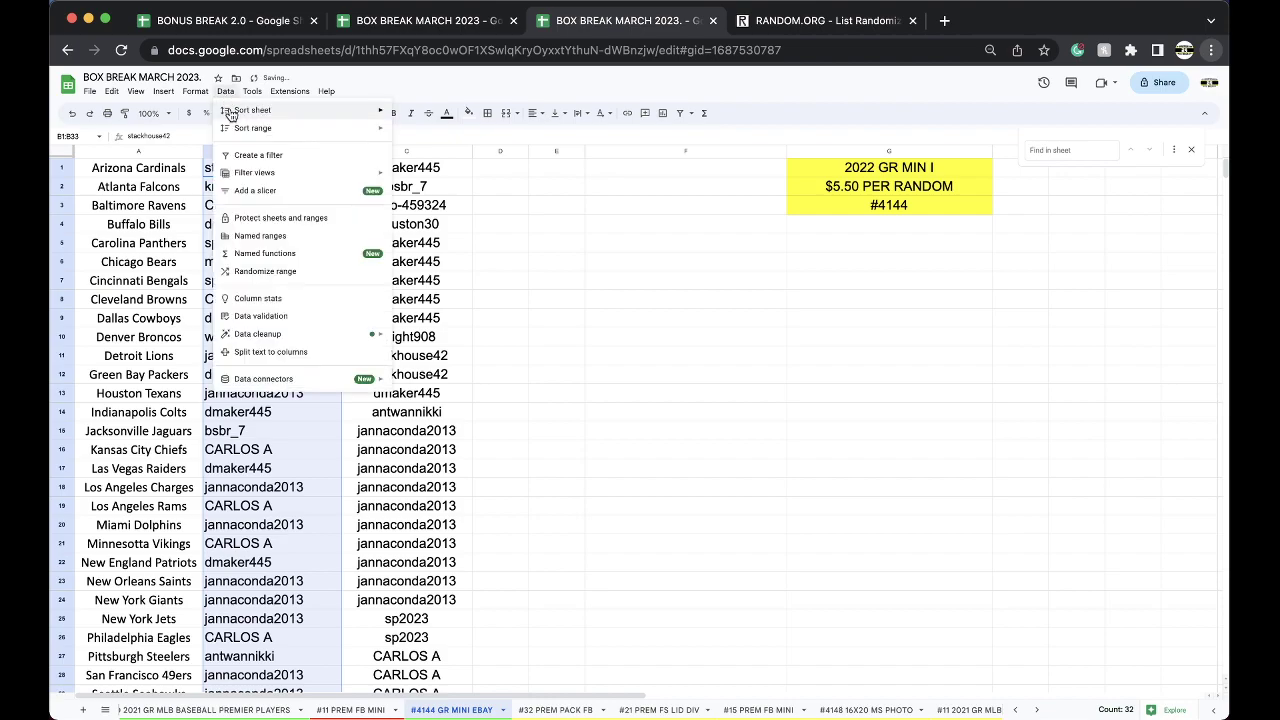
left_click(385, 118)
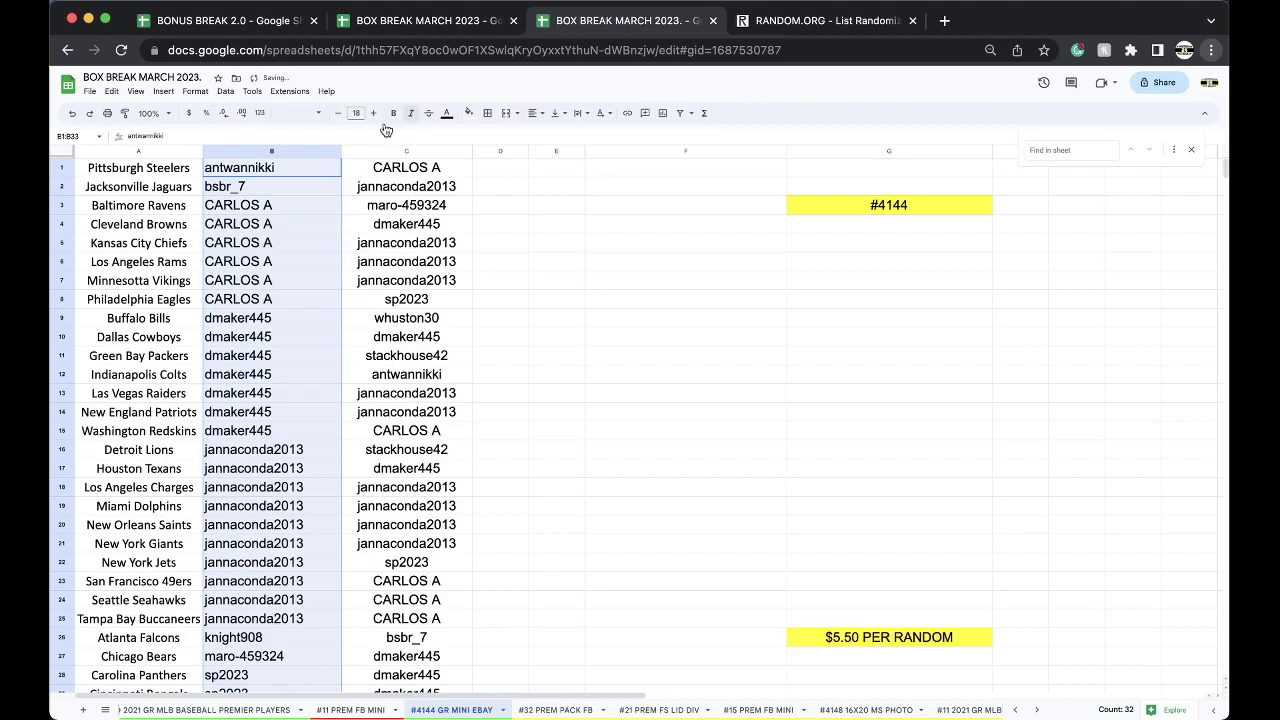
Review which teams each participant in column B received, from row 1 down to row 32.
left_click(281, 170)
key("Down")
key("Down")
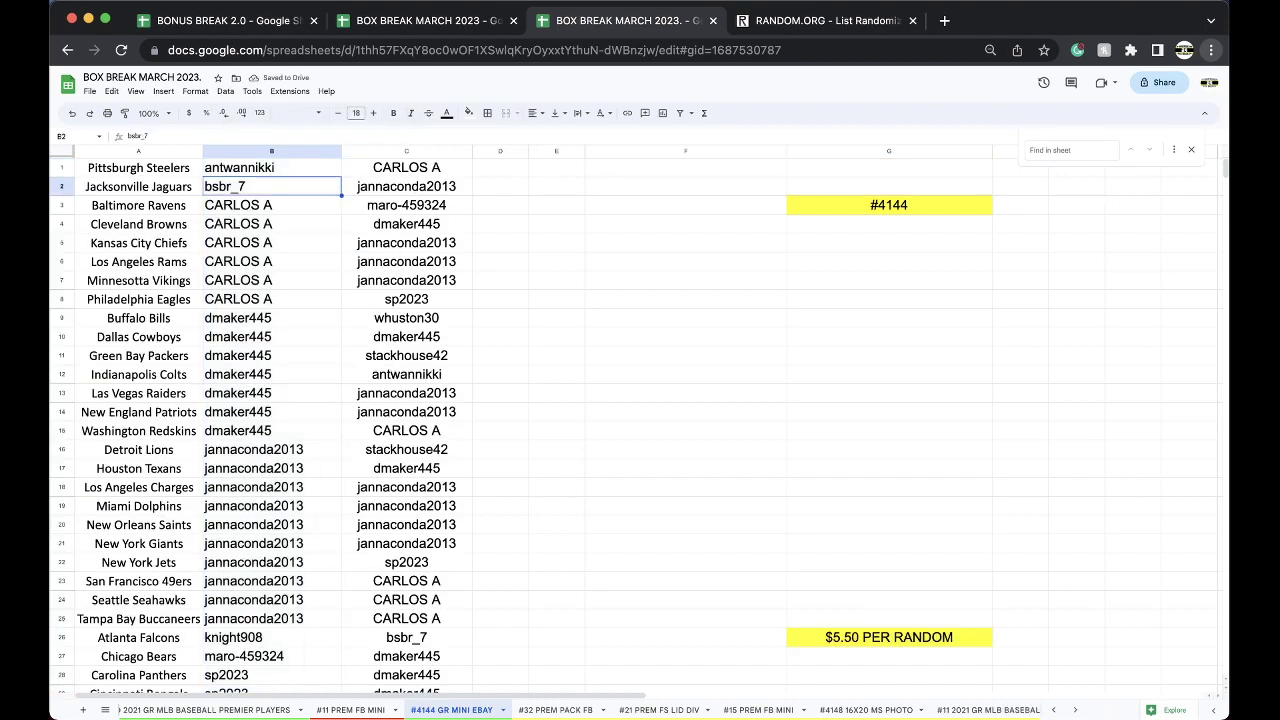
key("Down")
key("Down")
key("Down")
key("Down")
key("Down")
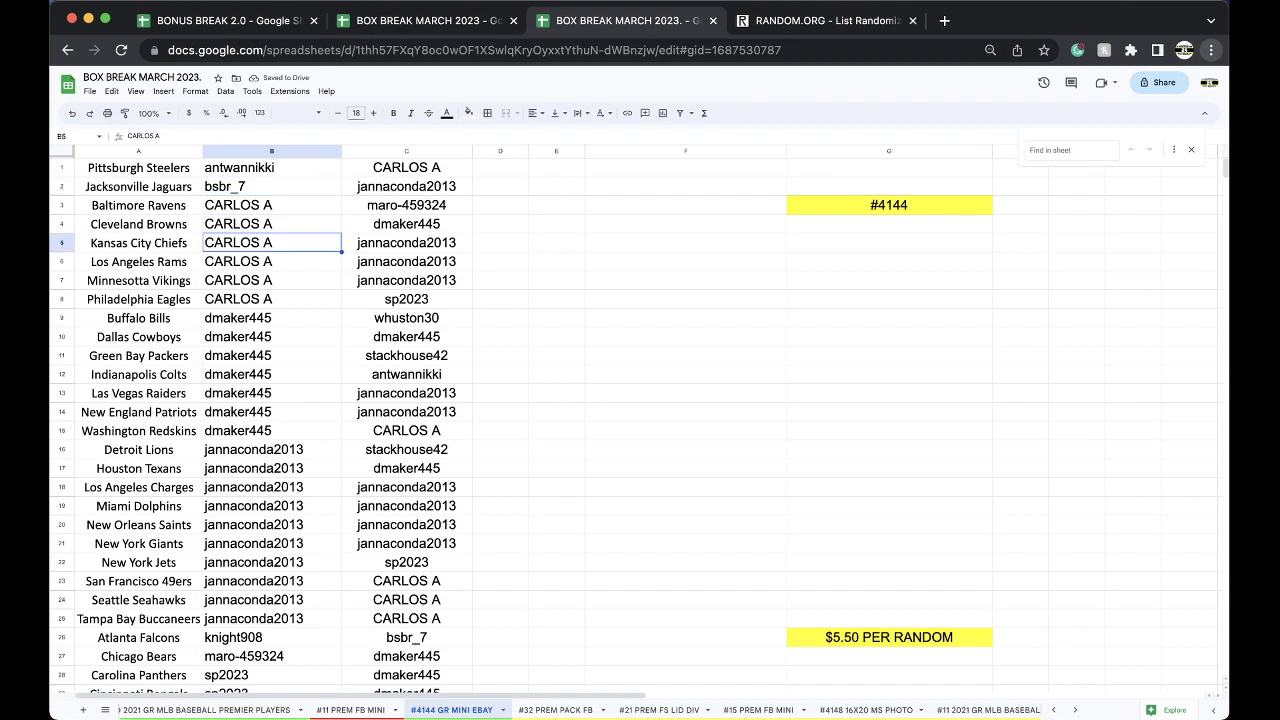
key("Down")
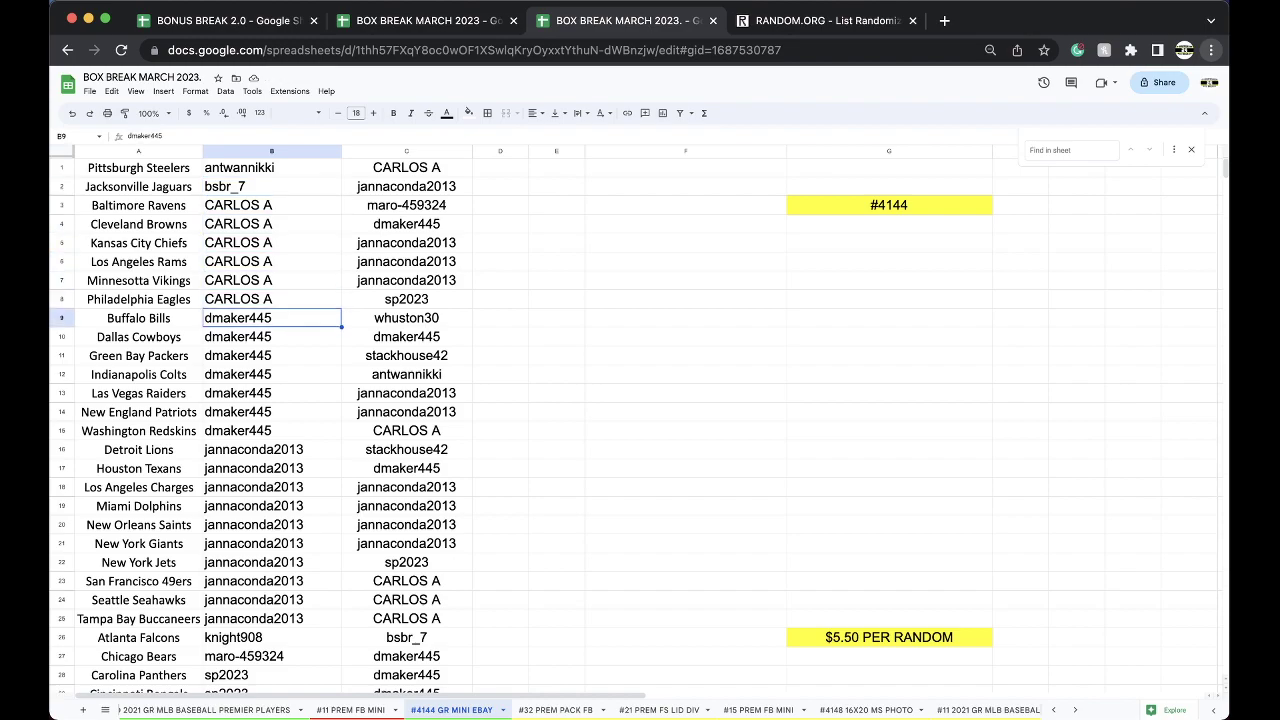
key("Down")
key("Down")
key("Down")
key("Down")
key("Down")
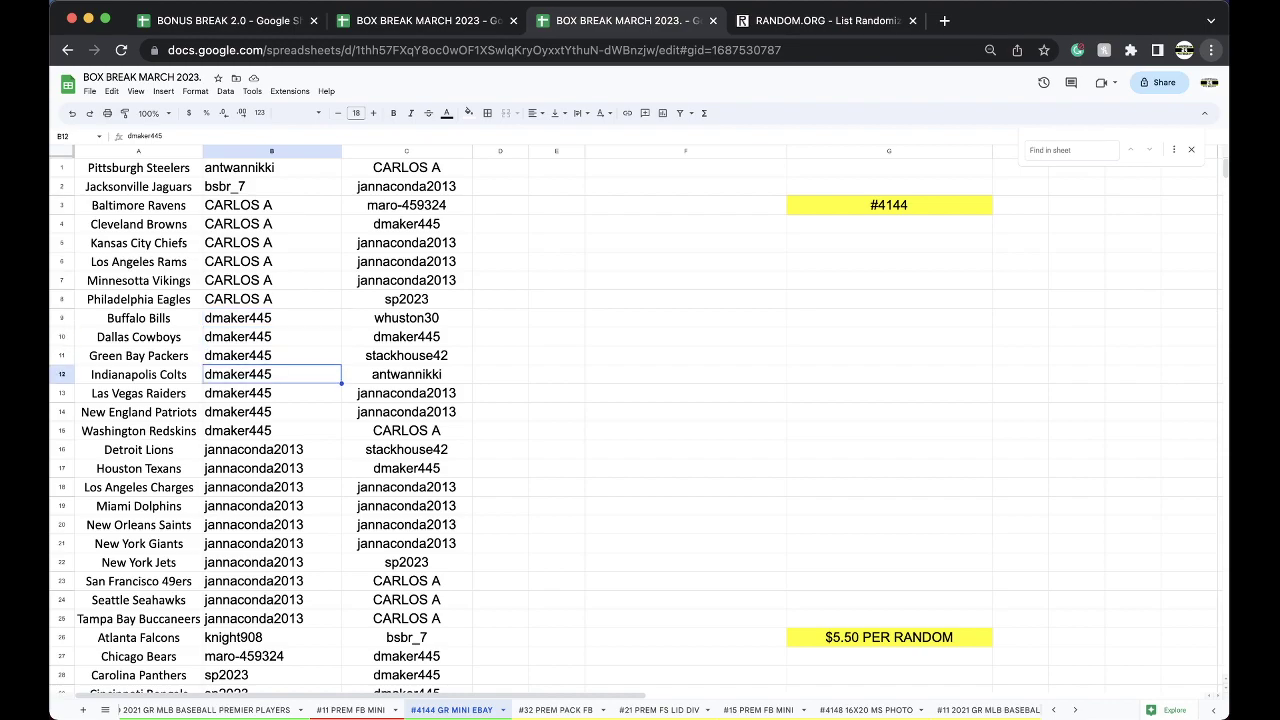
key("Down")
scroll(409, 308, "down", 3)
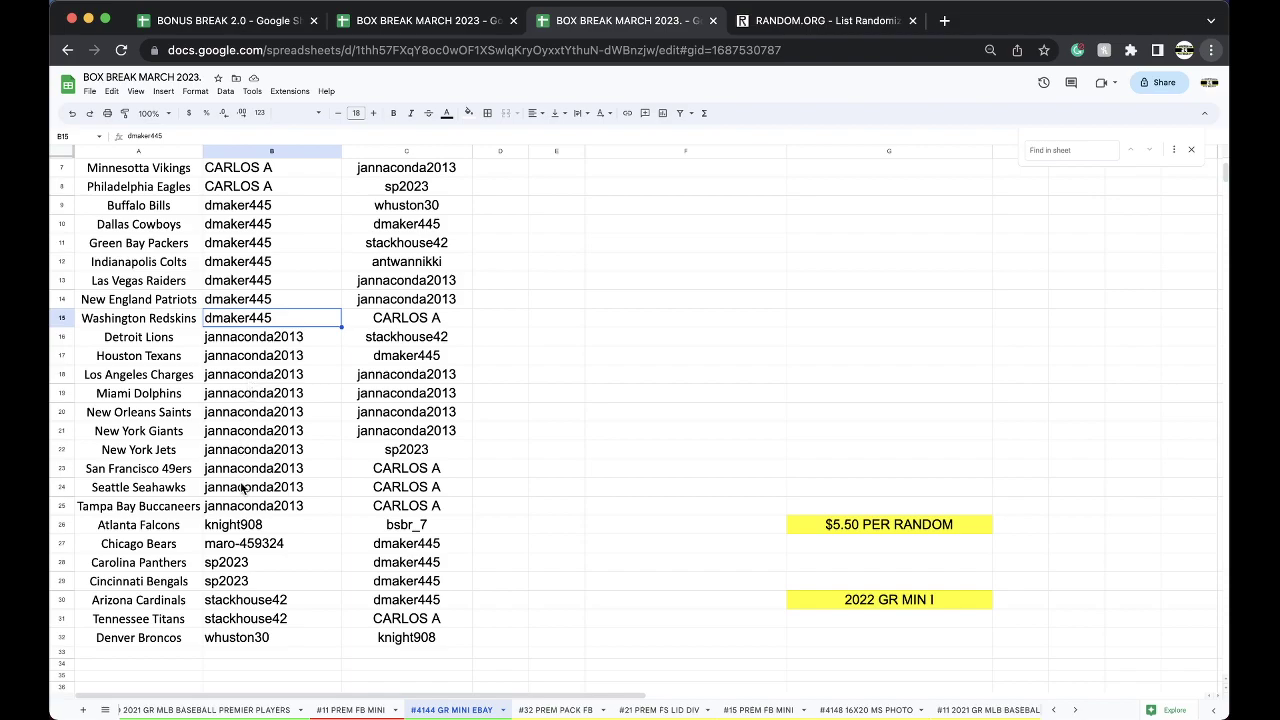
scroll(262, 490, "down", 2)
scroll(290, 460, "down", 1)
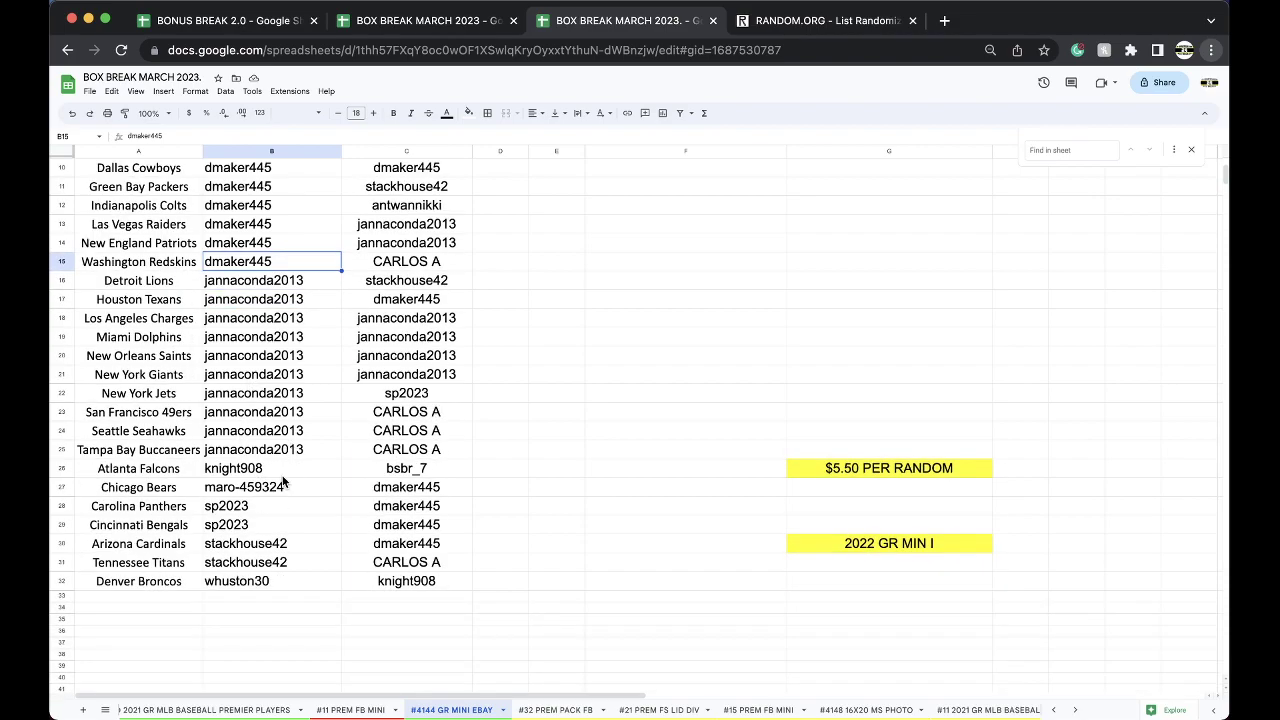
scroll(295, 428, "down", 1)
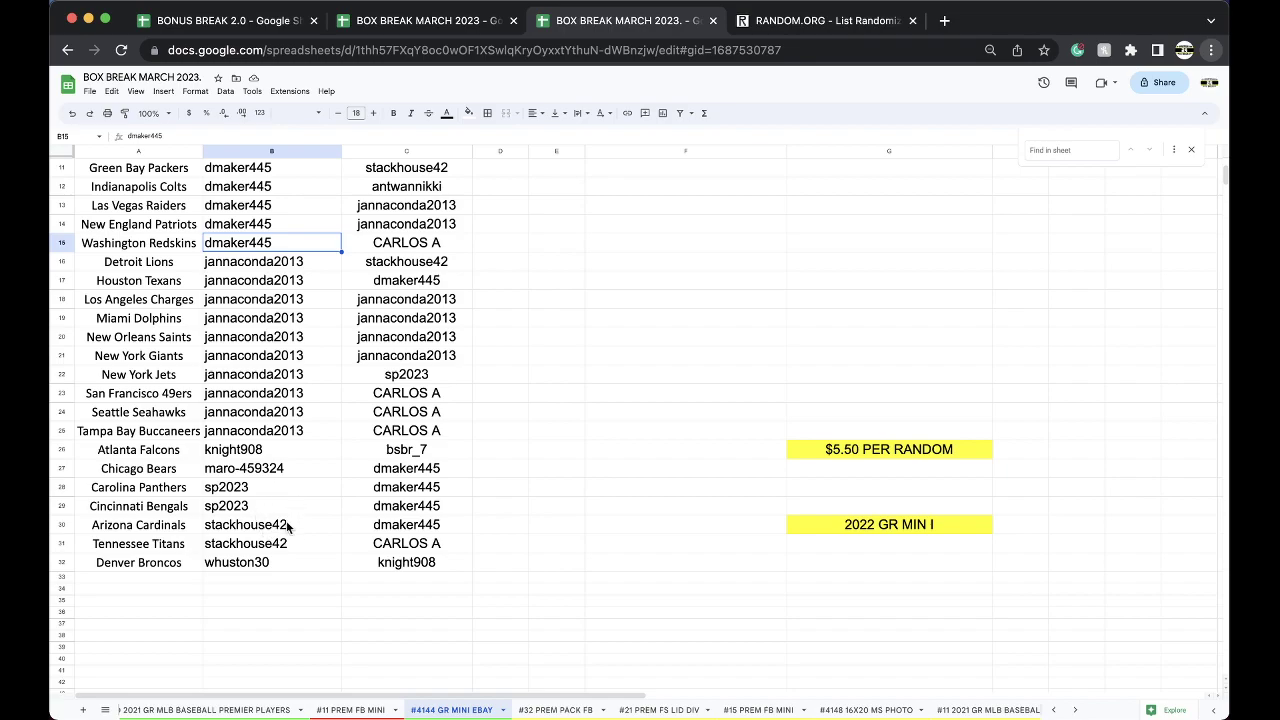
left_click(268, 562)
scroll(292, 524, "up", 5)
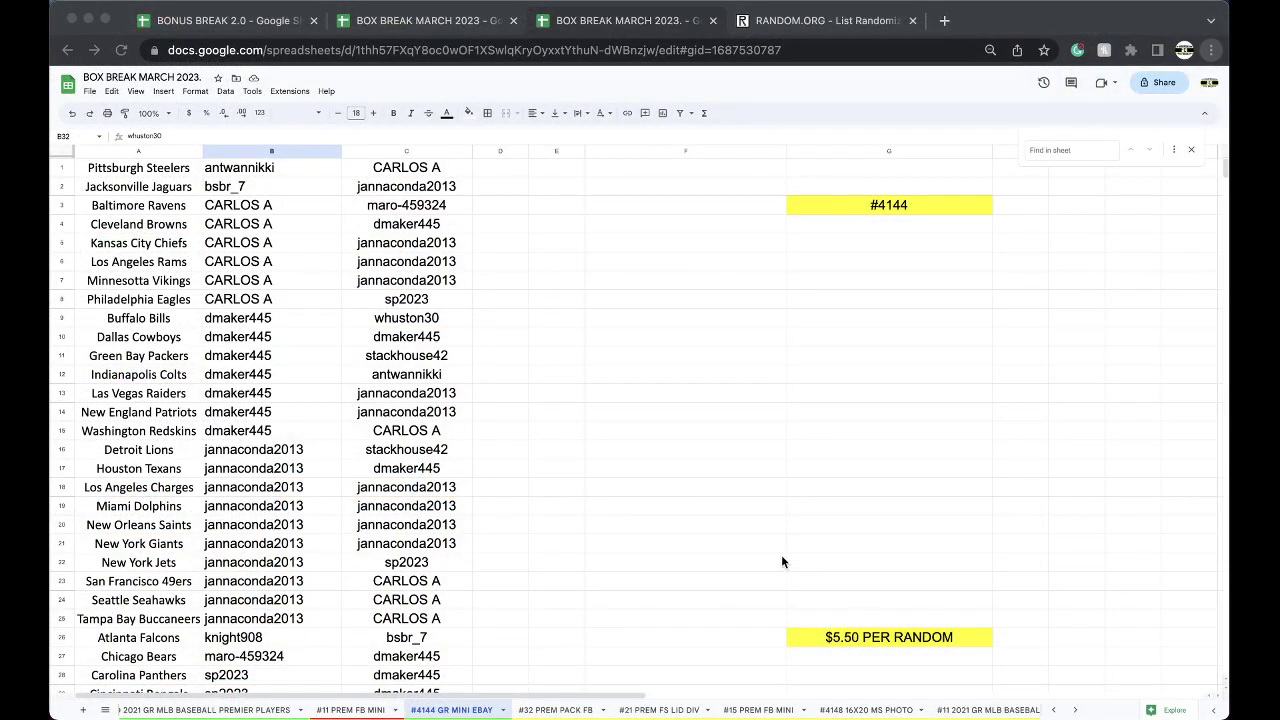
Fill the column B participant cell beside Atlanta Falcons with green.
scroll(253, 432, "down", 3)
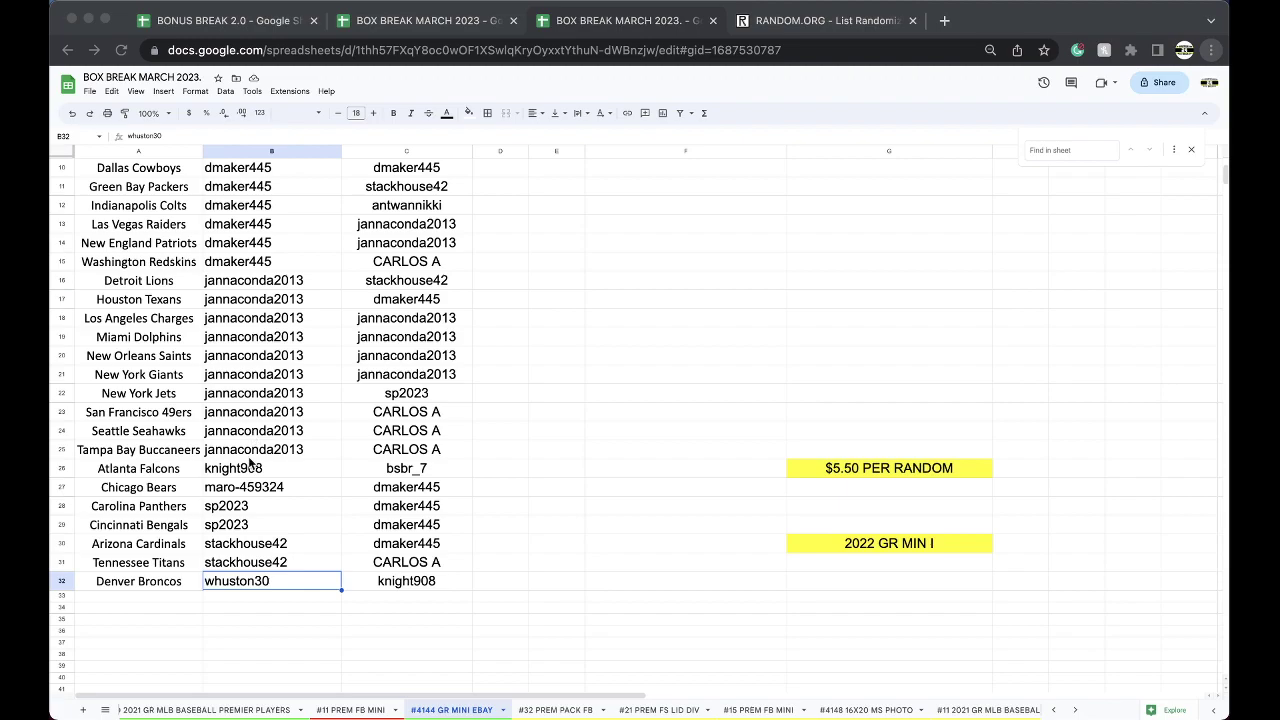
scroll(250, 460, "up", 3)
scroll(203, 337, "down", 3)
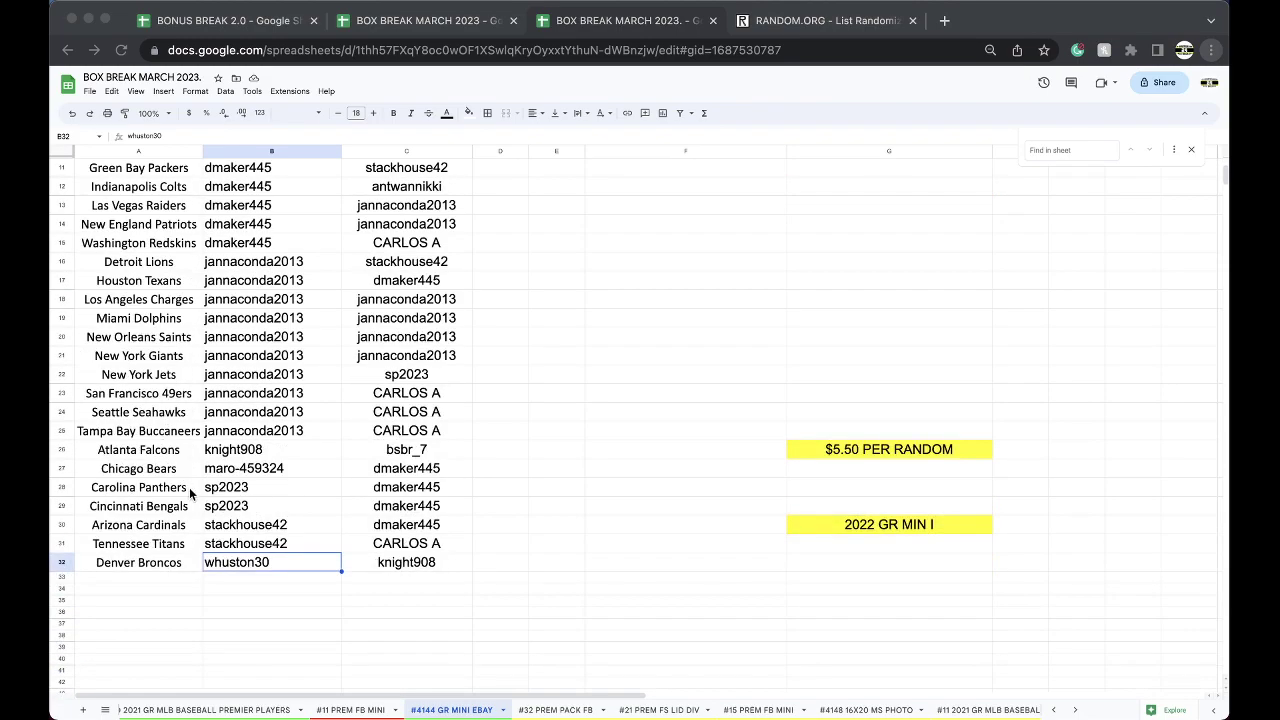
left_click(271, 459)
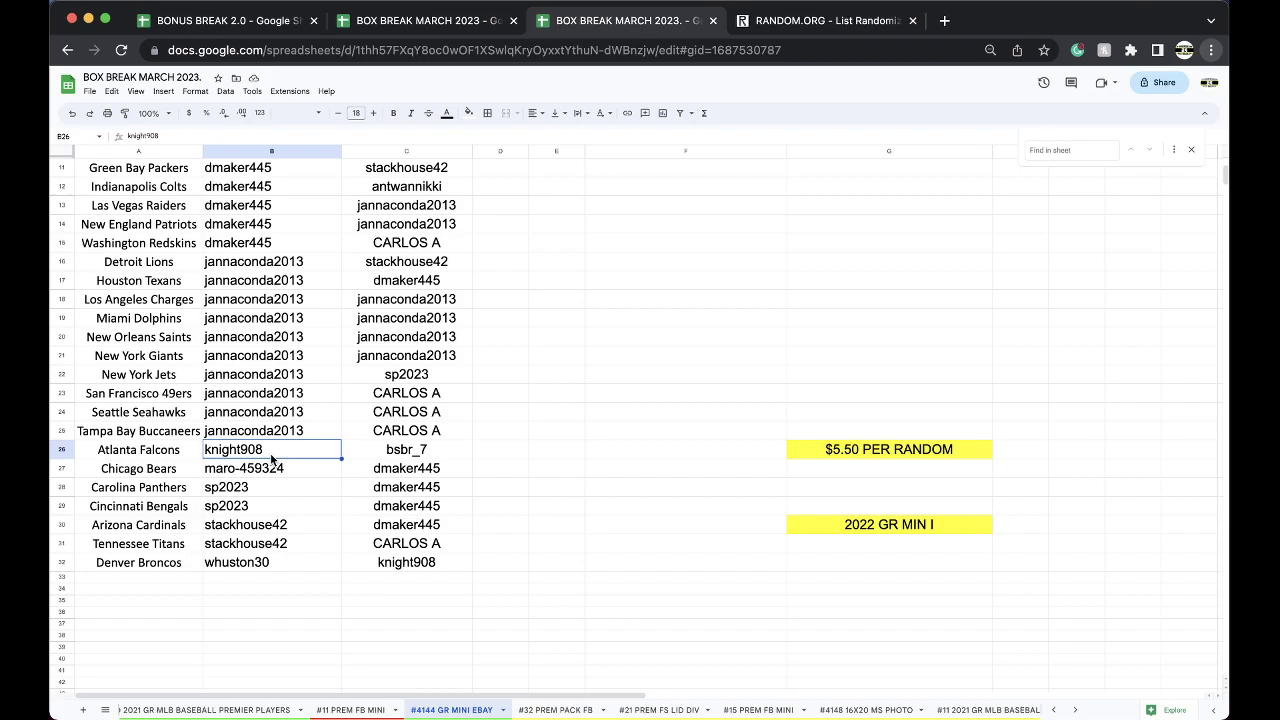
left_click(469, 113)
left_click(520, 163)
Sort the sheet by the team names in column A from A to Z.
scroll(448, 239, "up", 5)
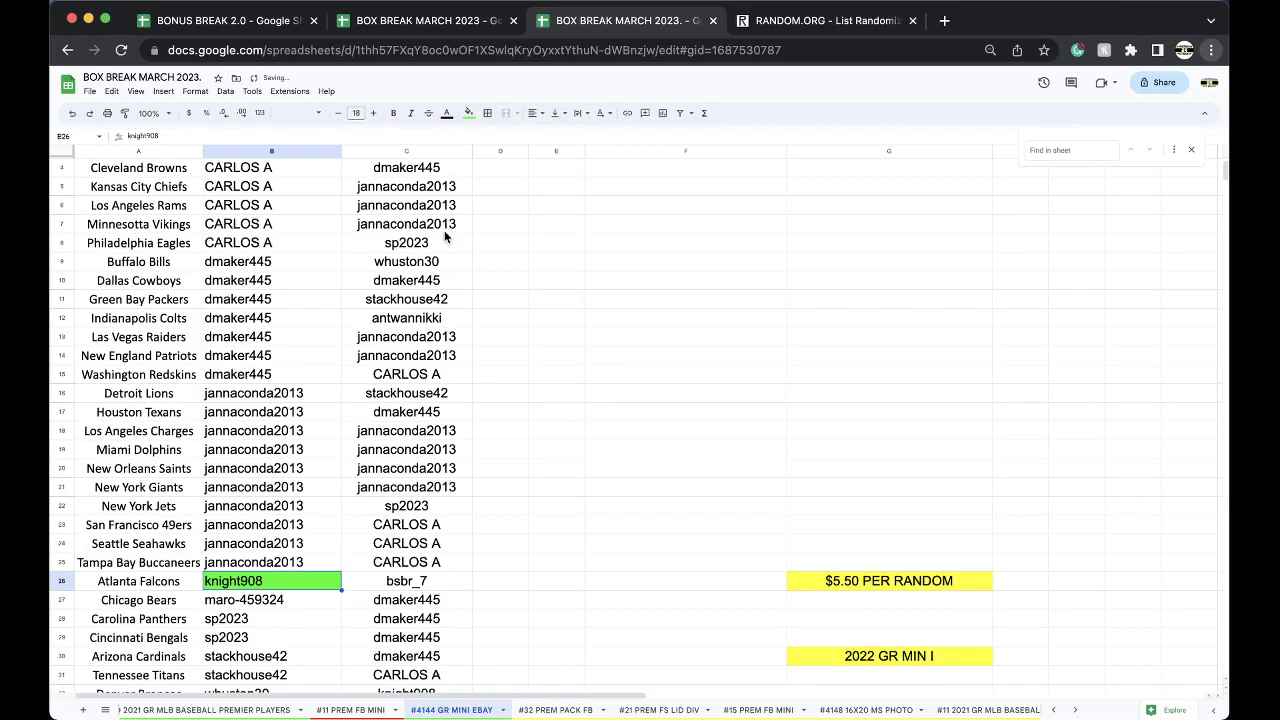
left_click(152, 151)
left_click(225, 91)
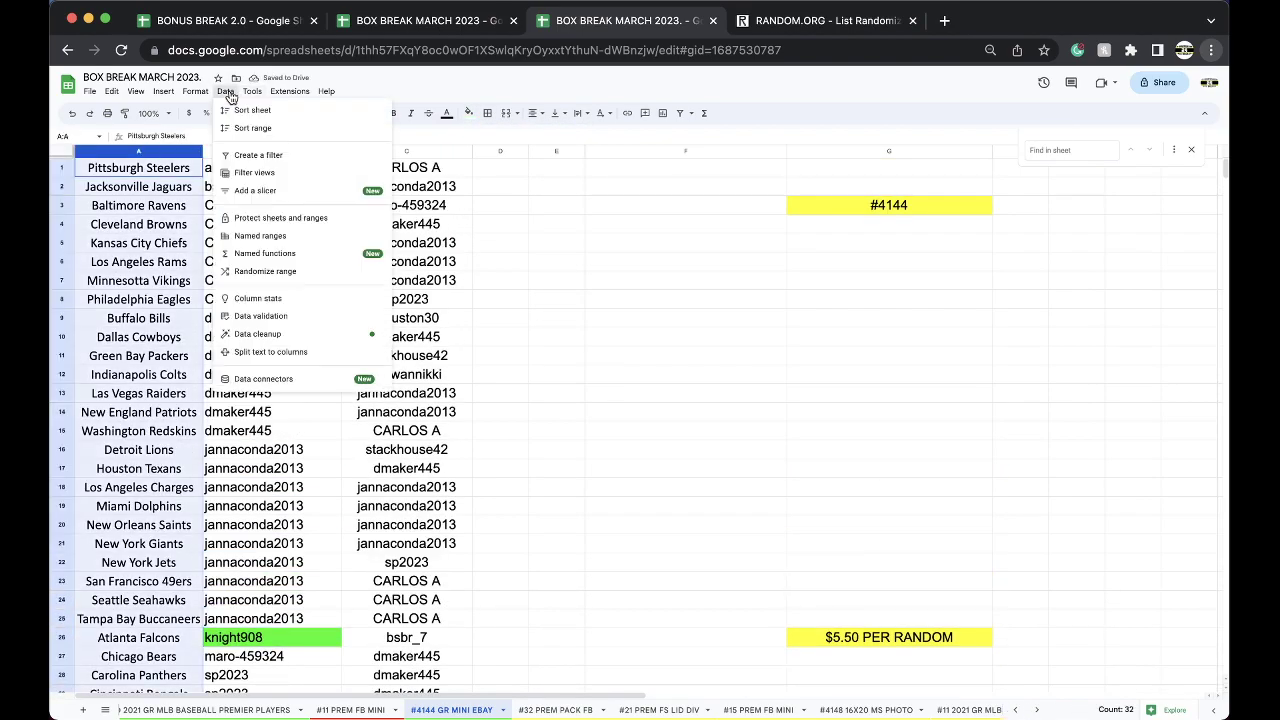
mouse_move(241, 113)
left_click(400, 114)
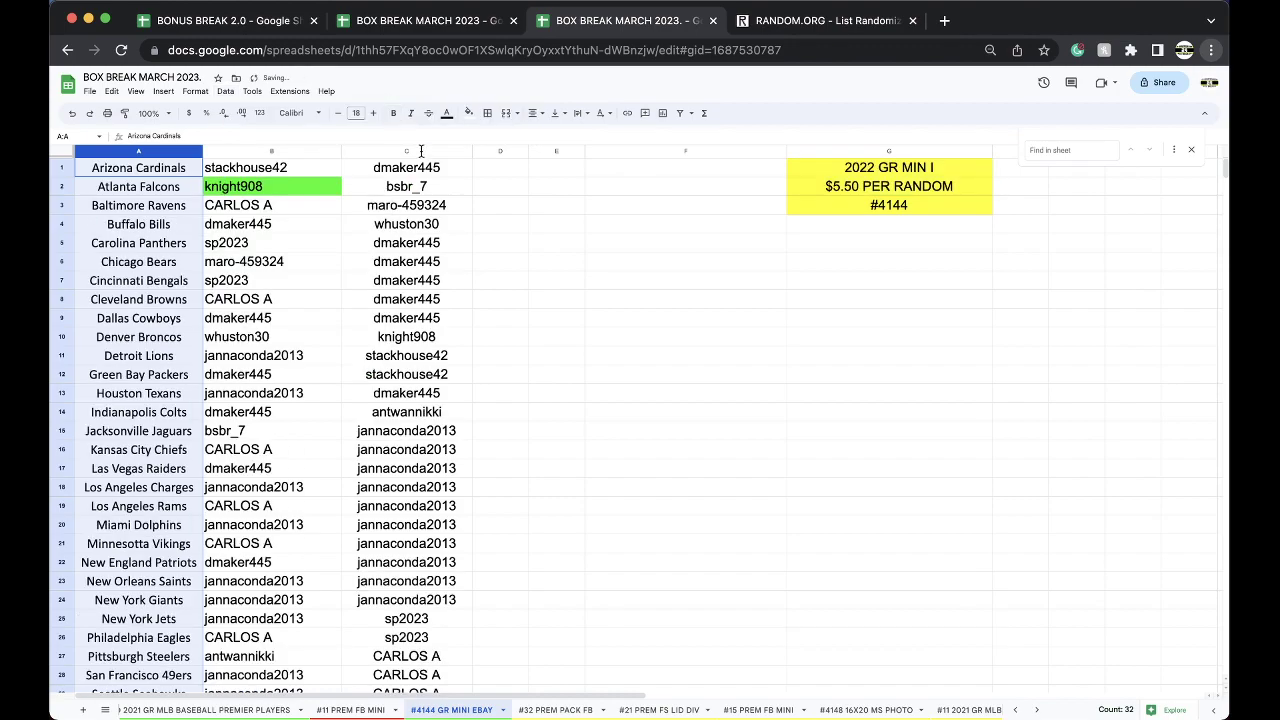
Copy the participant list in column C into a fresh List Randomizer form on random.org.
left_click(406, 152)
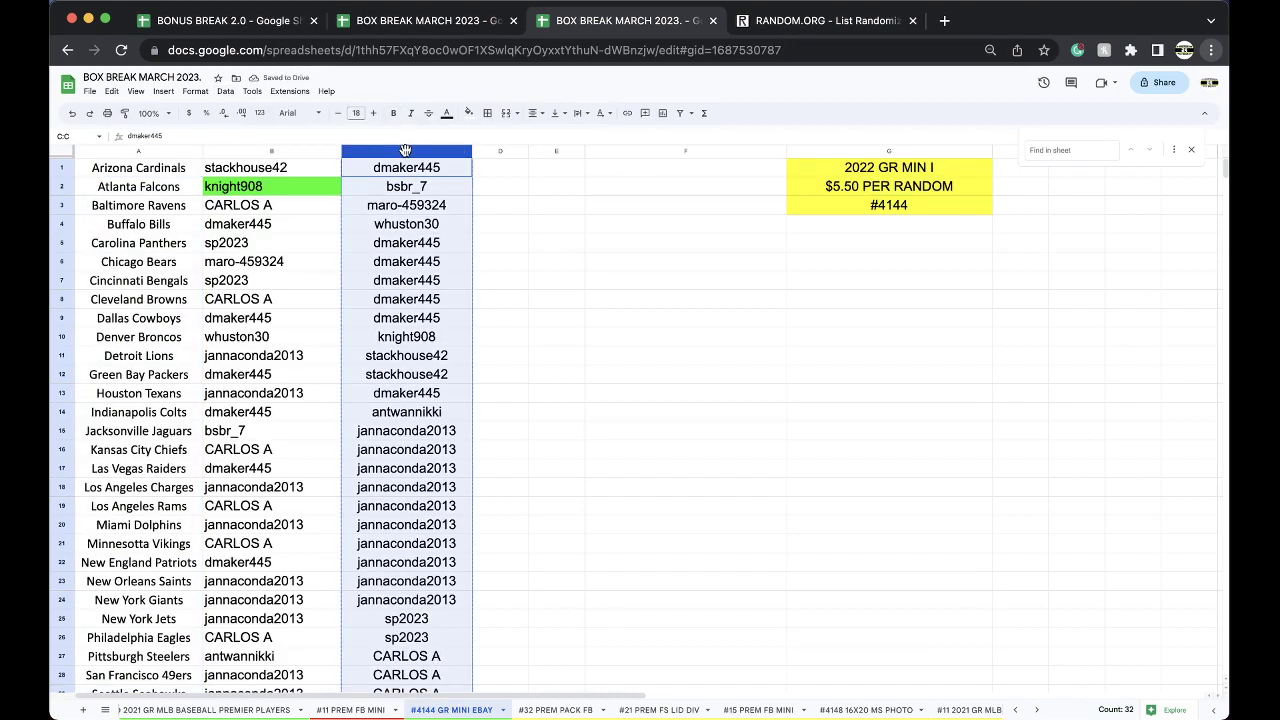
left_click(780, 28)
left_click(757, 48)
key("Return")
left_click(389, 500)
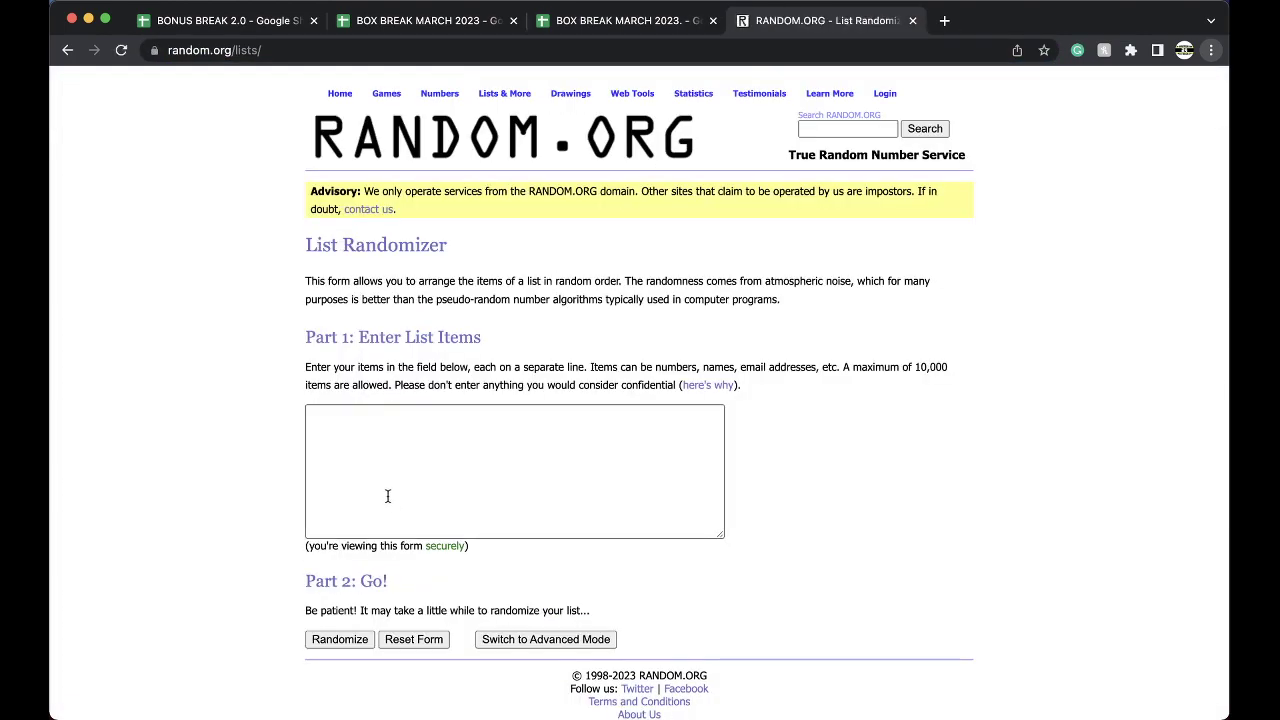
Randomize the participant list five times.
left_click(336, 639)
scroll(326, 642, "down", 5)
left_click(327, 614)
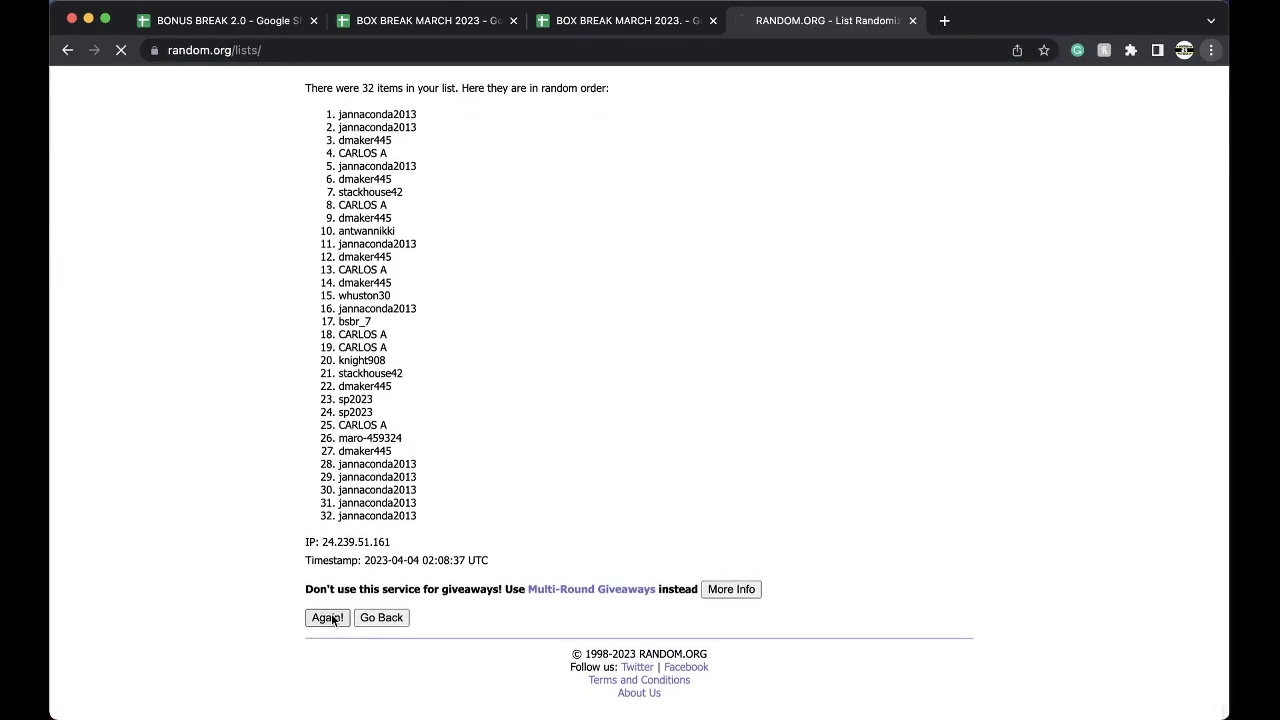
scroll(329, 618, "down", 5)
left_click(328, 615)
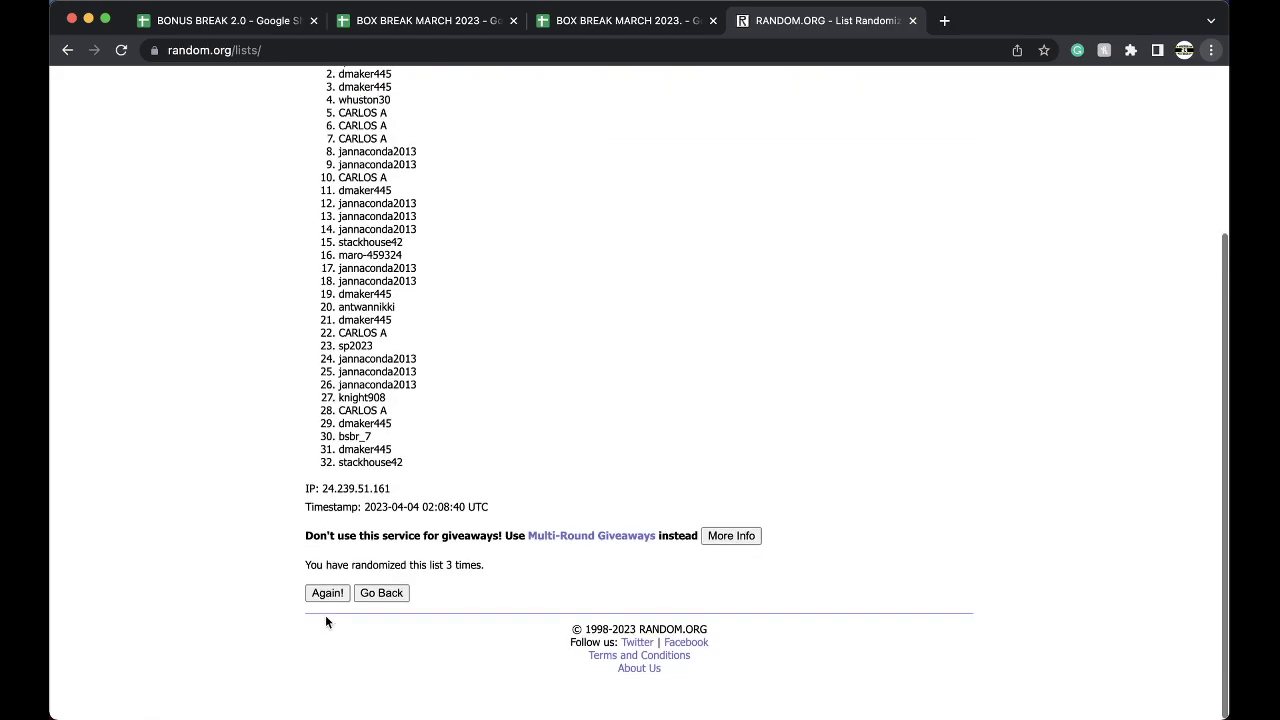
left_click(326, 618)
scroll(326, 560, "down", 5)
left_click(327, 532)
Copy the first entry of the randomized participant list.
double_click(364, 308)
key("super+c")
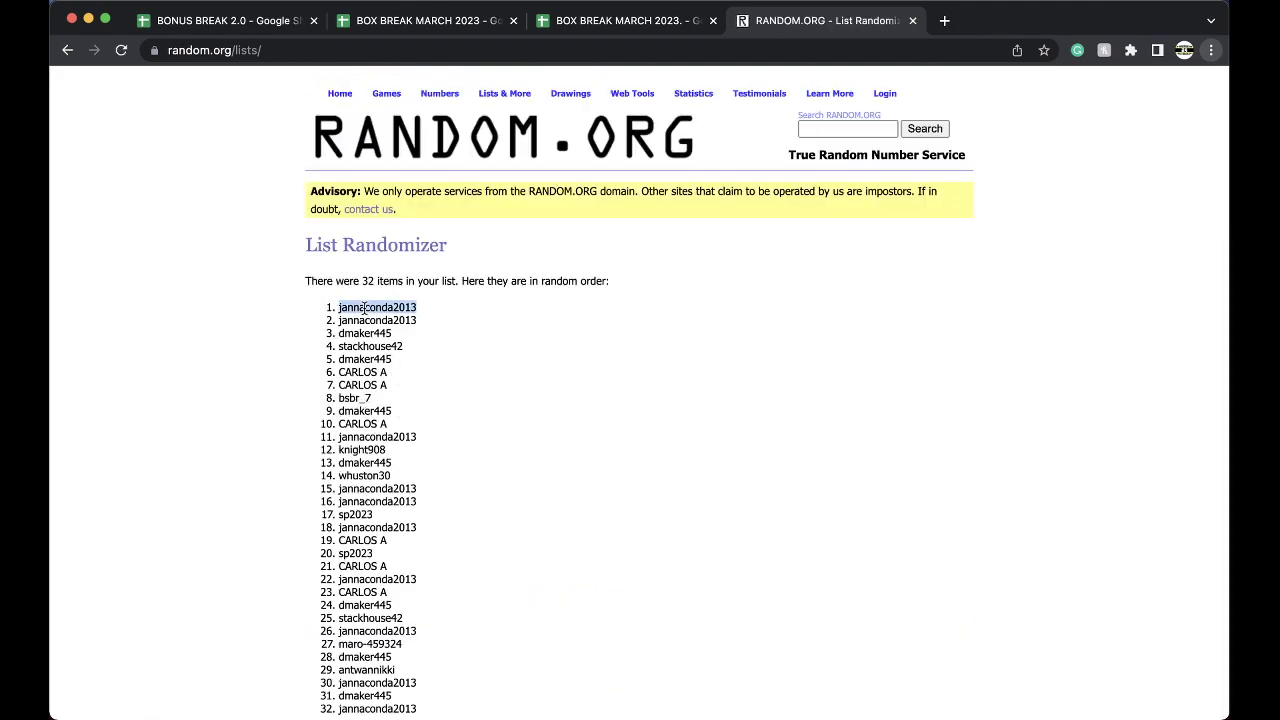
scroll(600, 100, "down", 5)
scroll(594, 94, "up", 1)
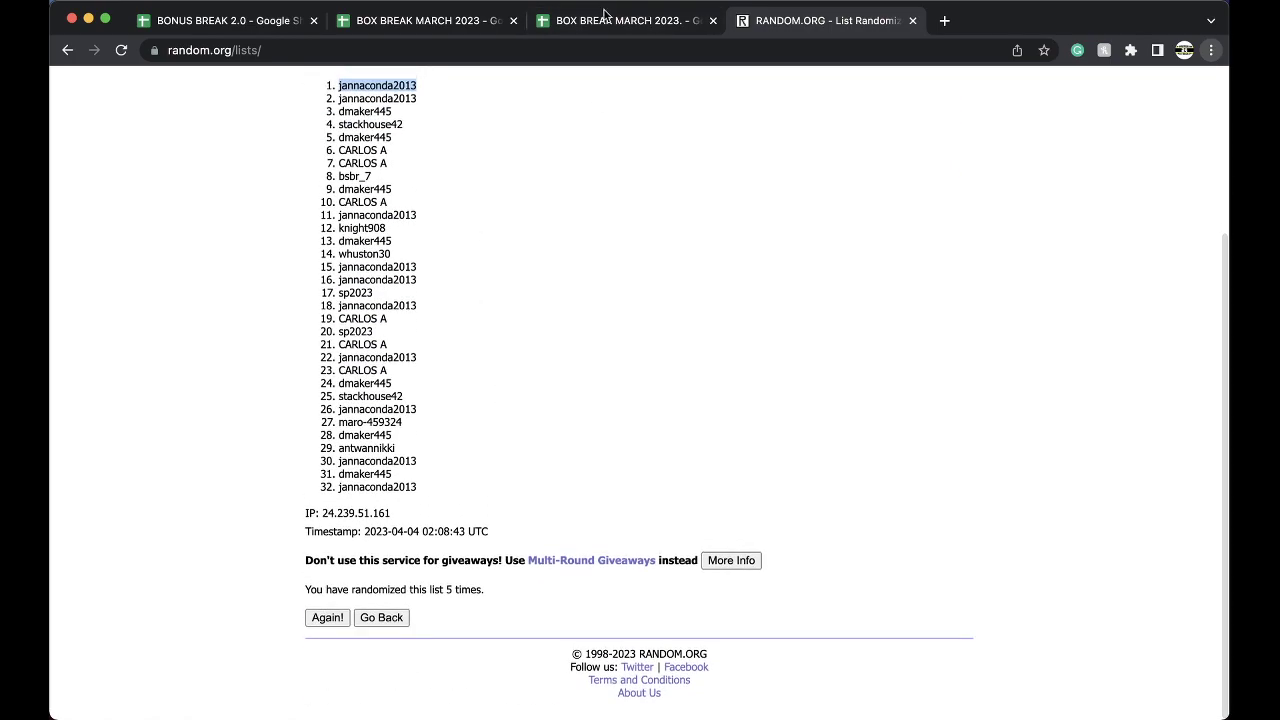
Paste the drawn participant into the Houston Texans row, column C, of the #321 BONUS FOOTBALL sheet in the BONUS BREAK 2.0 spreadsheet.
left_click(591, 20)
left_click(276, 20)
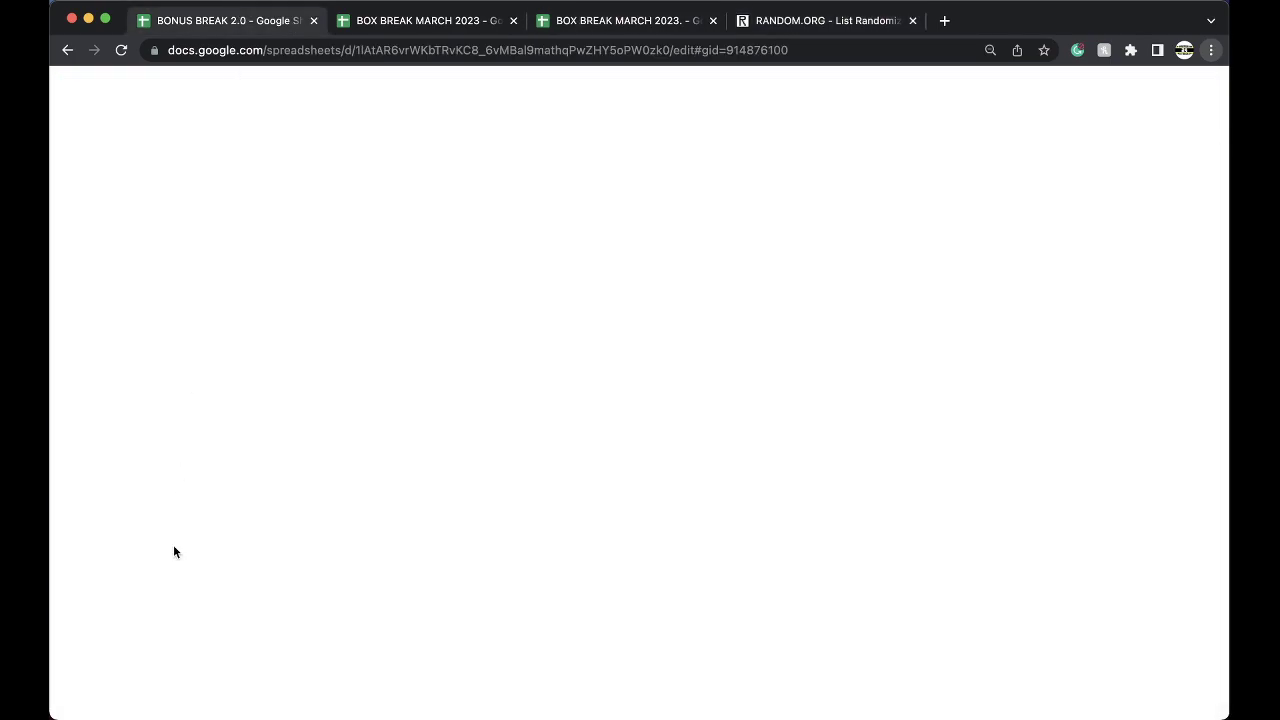
left_click(106, 710)
scroll(222, 628, "down", 5)
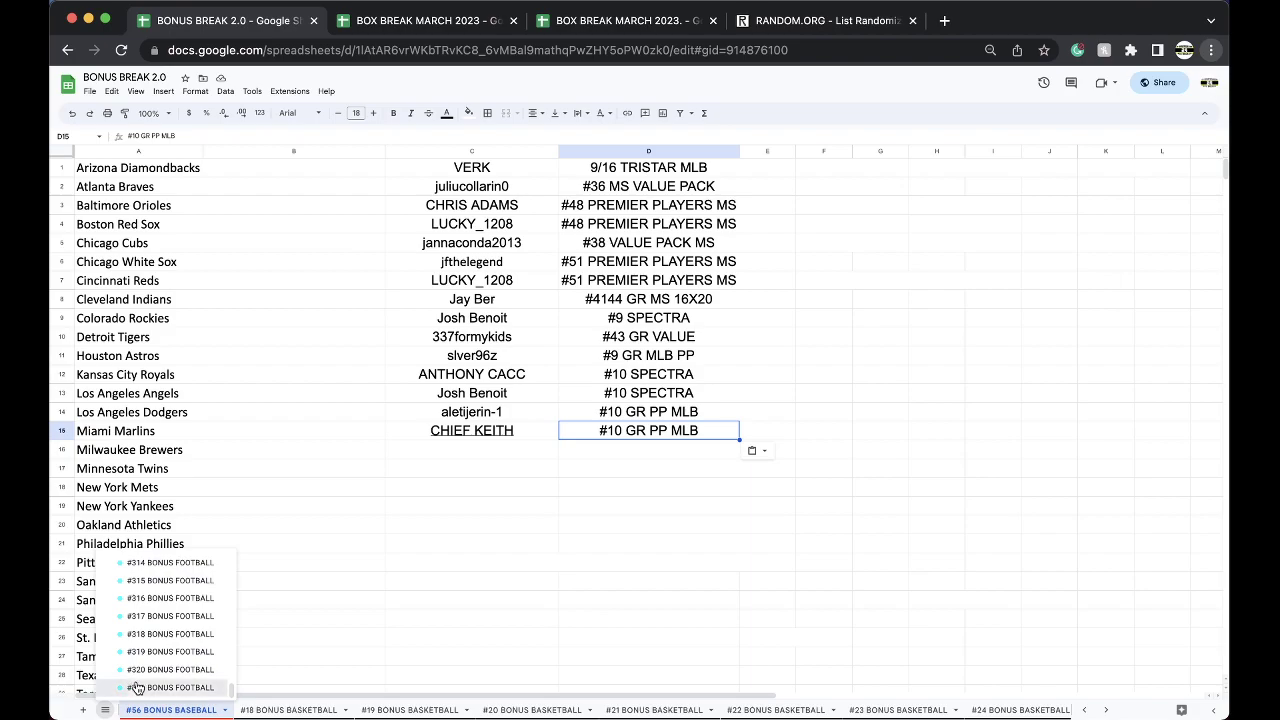
left_click(222, 628)
left_click(467, 394)
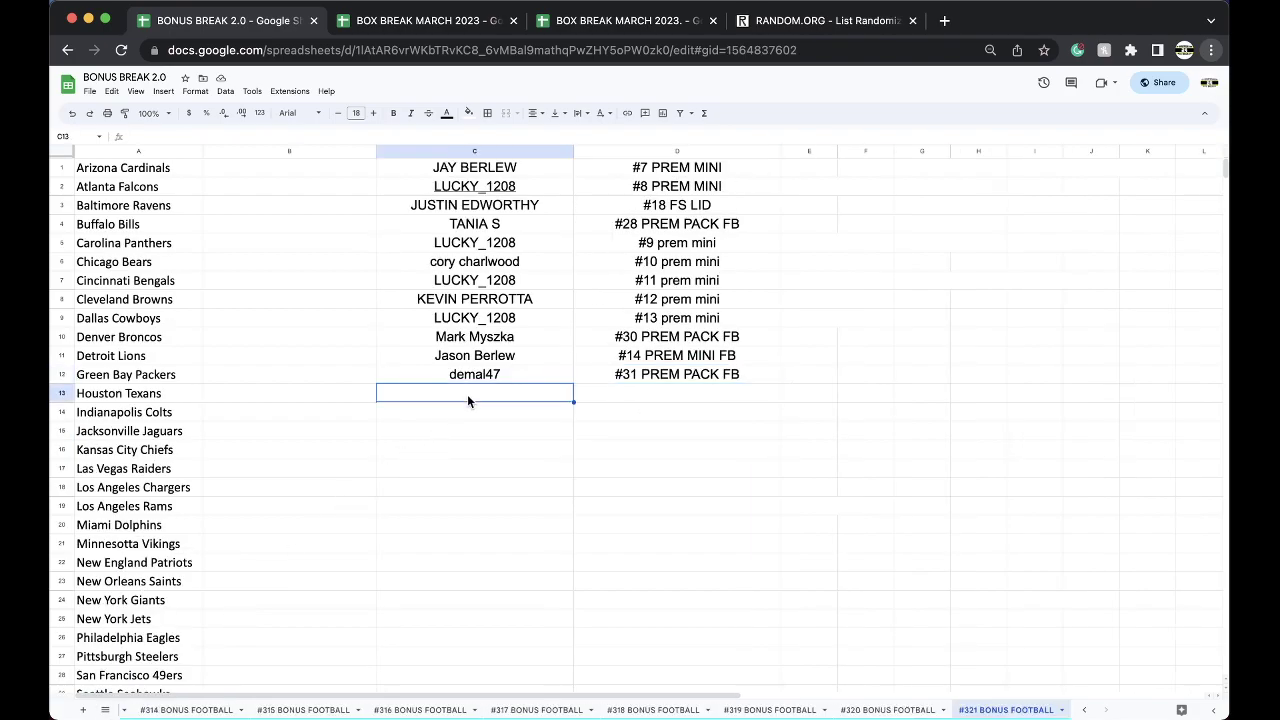
key("super+v")
Record the break as "#4144 GR MINI" in column D of the Houston Texans row.
left_click(588, 432)
left_click(628, 452)
left_click(629, 390)
type("#4144 G")
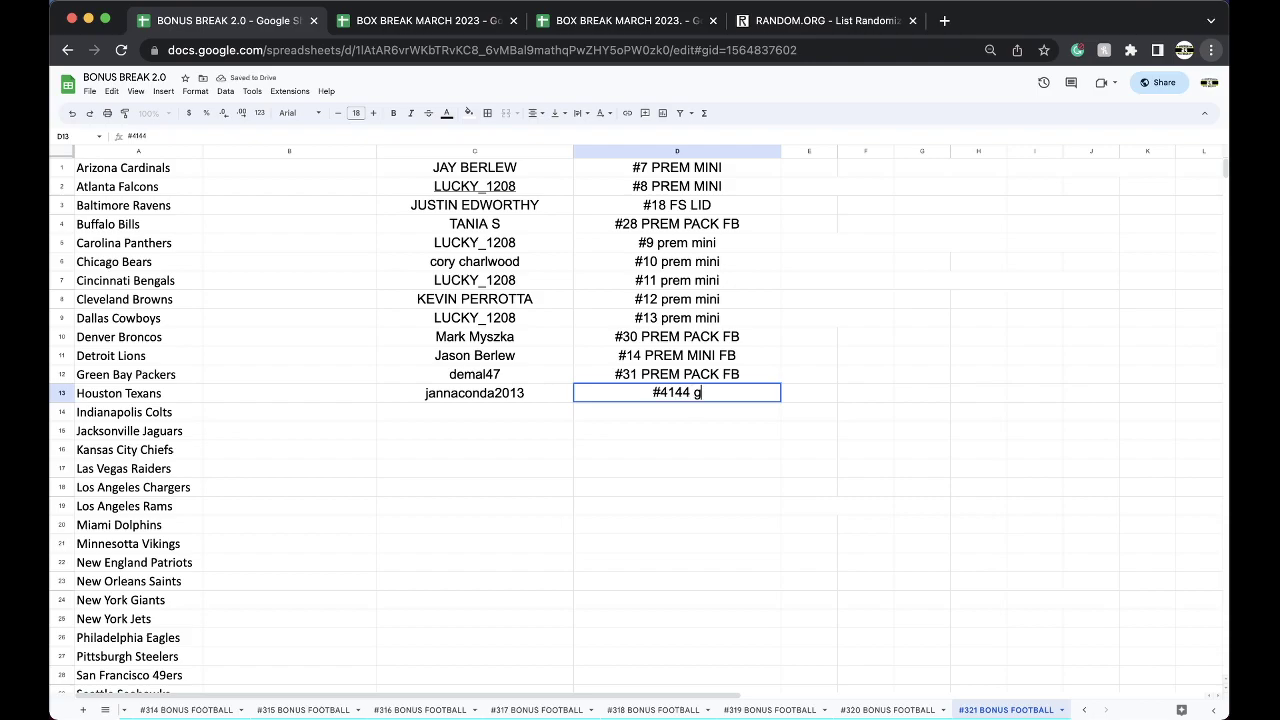
type("R MINI")
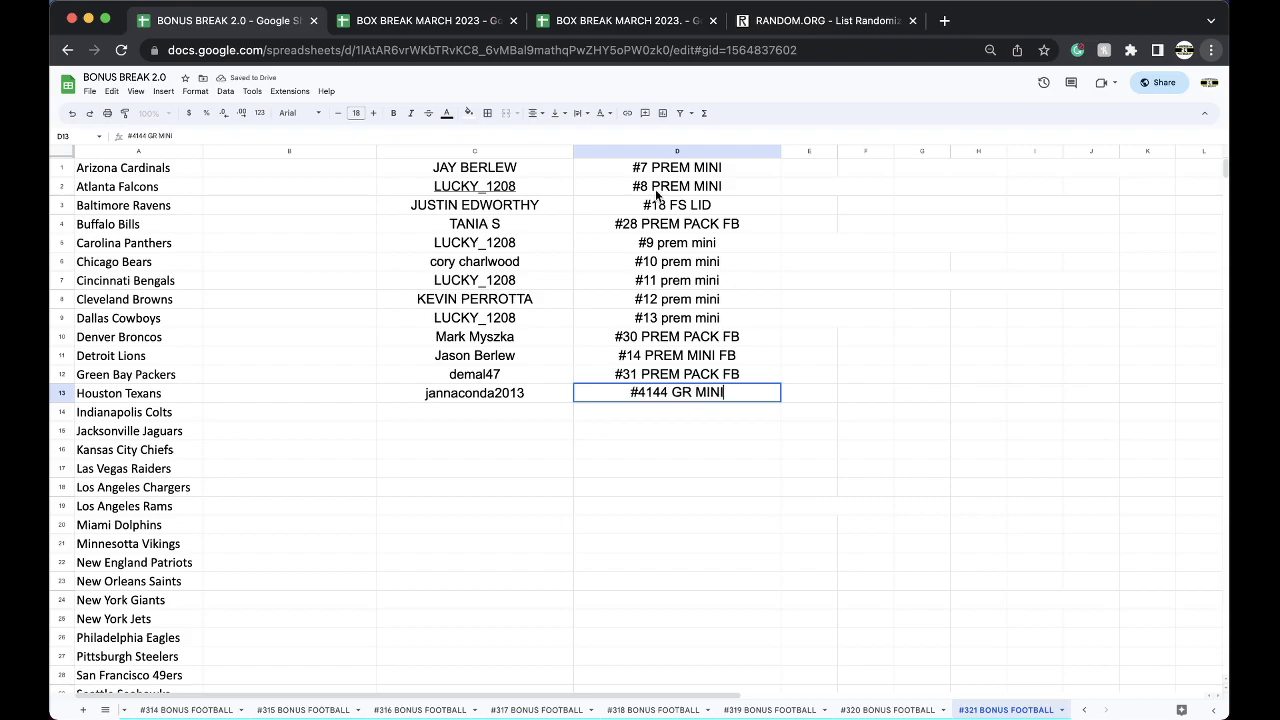
Return to the BOX BREAK MARCH 2023. spreadsheet and check the open participant slots C3:C8 in the #32 PREM PACK FB sheet.
left_click(620, 20)
left_click(548, 605)
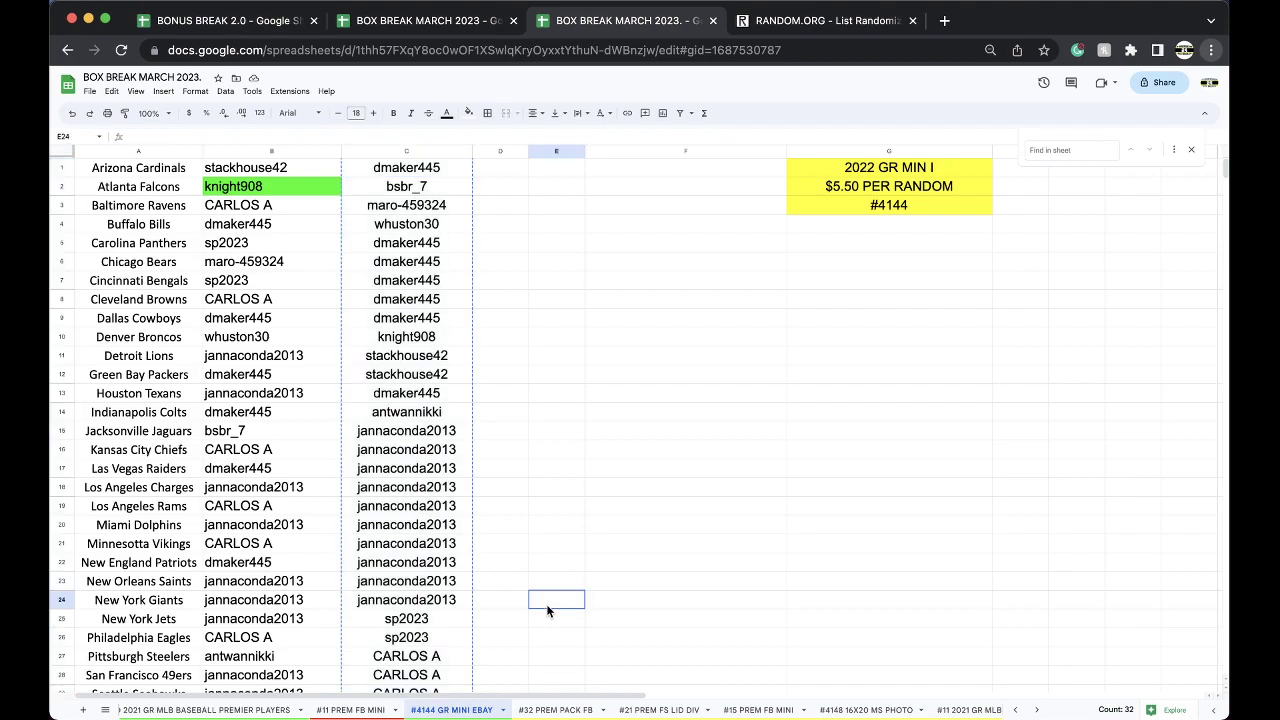
left_click(554, 710)
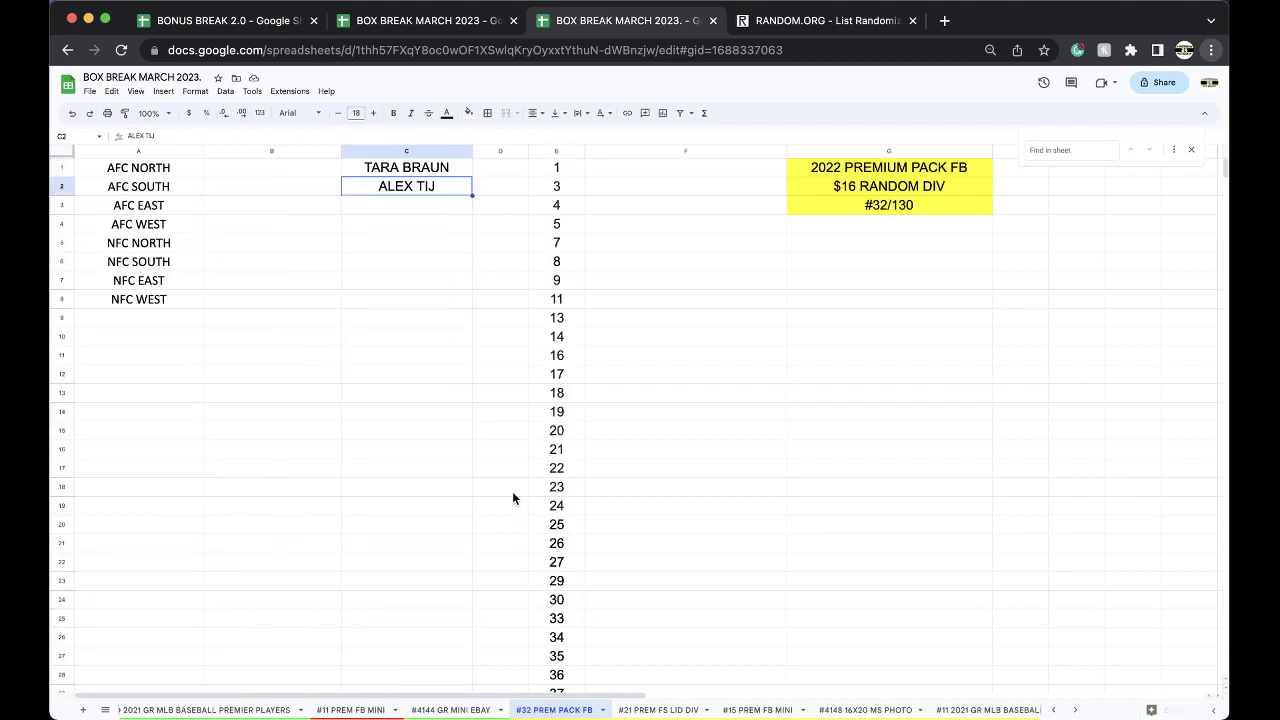
left_click(451, 357)
left_click_drag(409, 208, 411, 302)
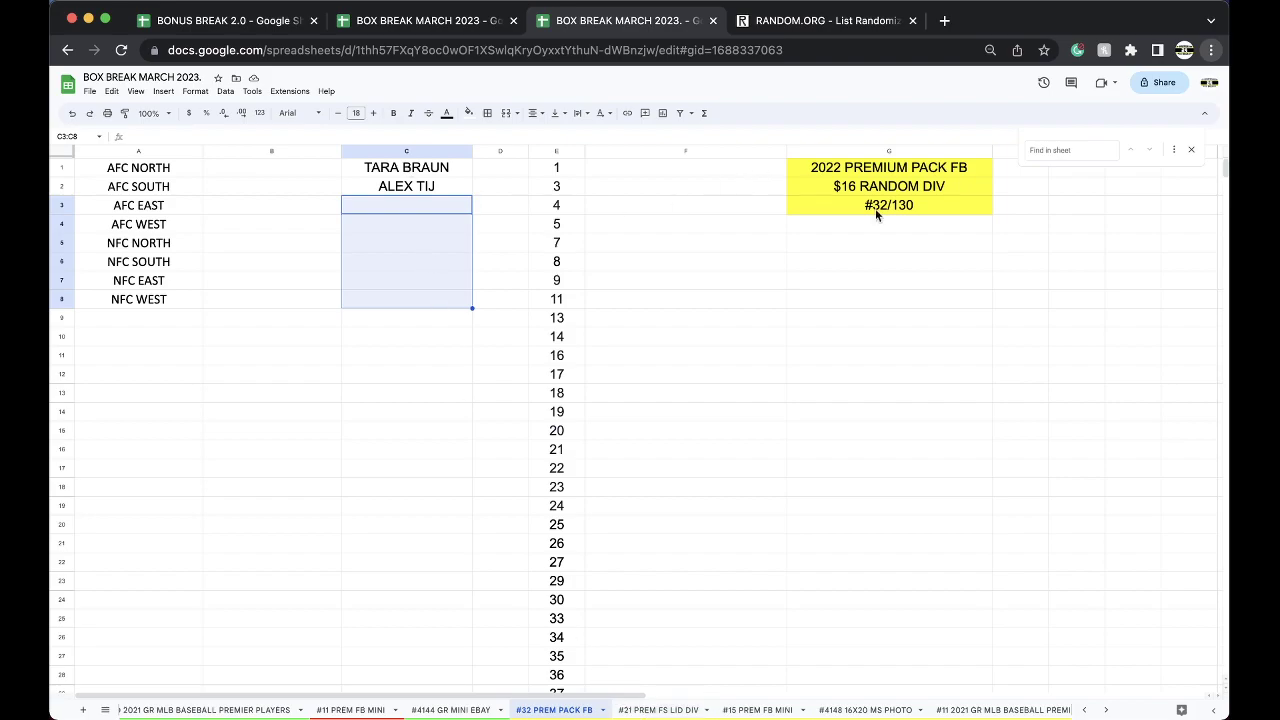
Move the #15 PREM FB MINI sheet directly after the #4144 GR MINI EBAY sheet.
left_click(644, 710)
left_click_drag(757, 710, 548, 705)
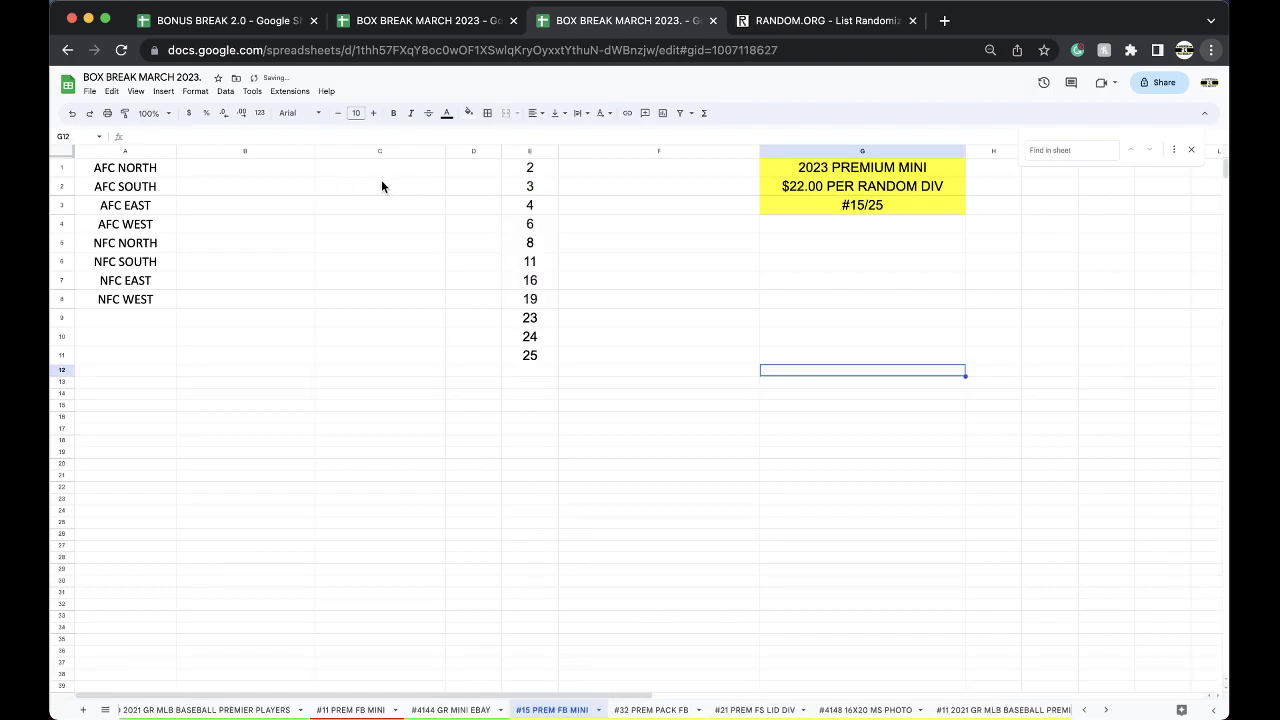
Enter the first participant's username in C1 of the #15 PREM FB MINI sheet and copy it into C2.
left_click(380, 180)
left_click(380, 168)
type("LUCKY_1208")
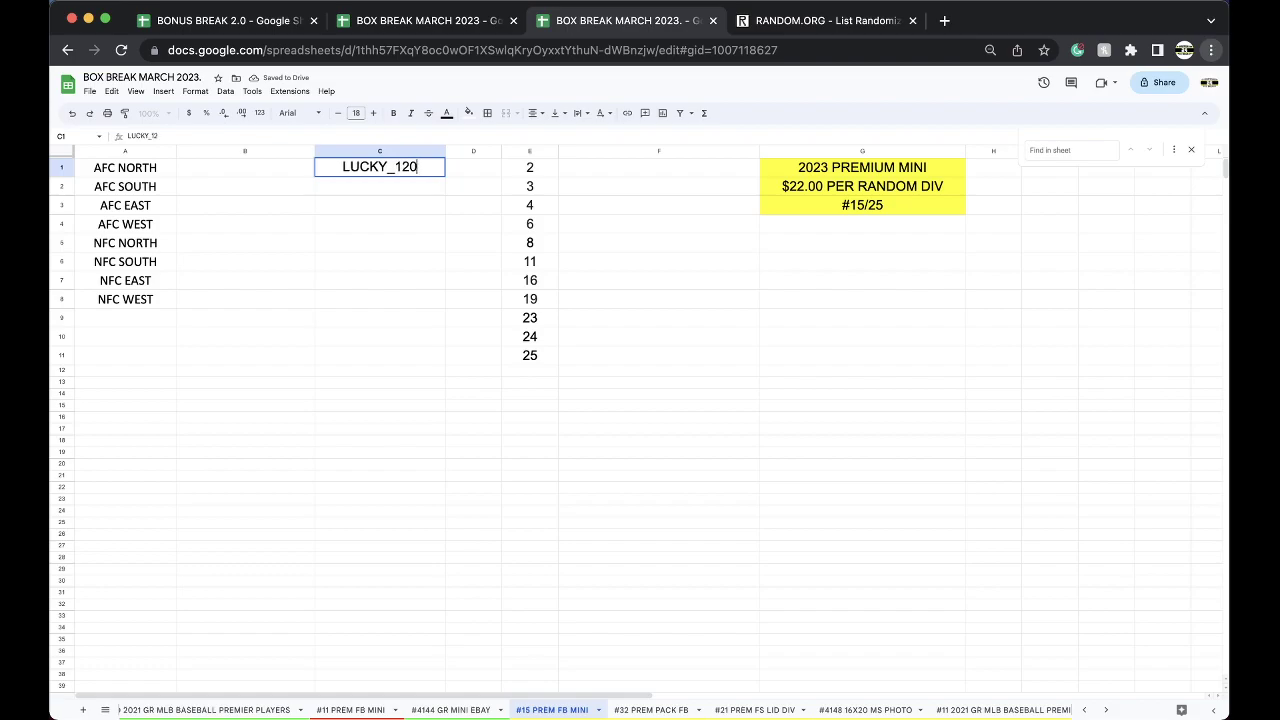
left_click(385, 222)
left_click(386, 170)
key("super+c")
key("Down")
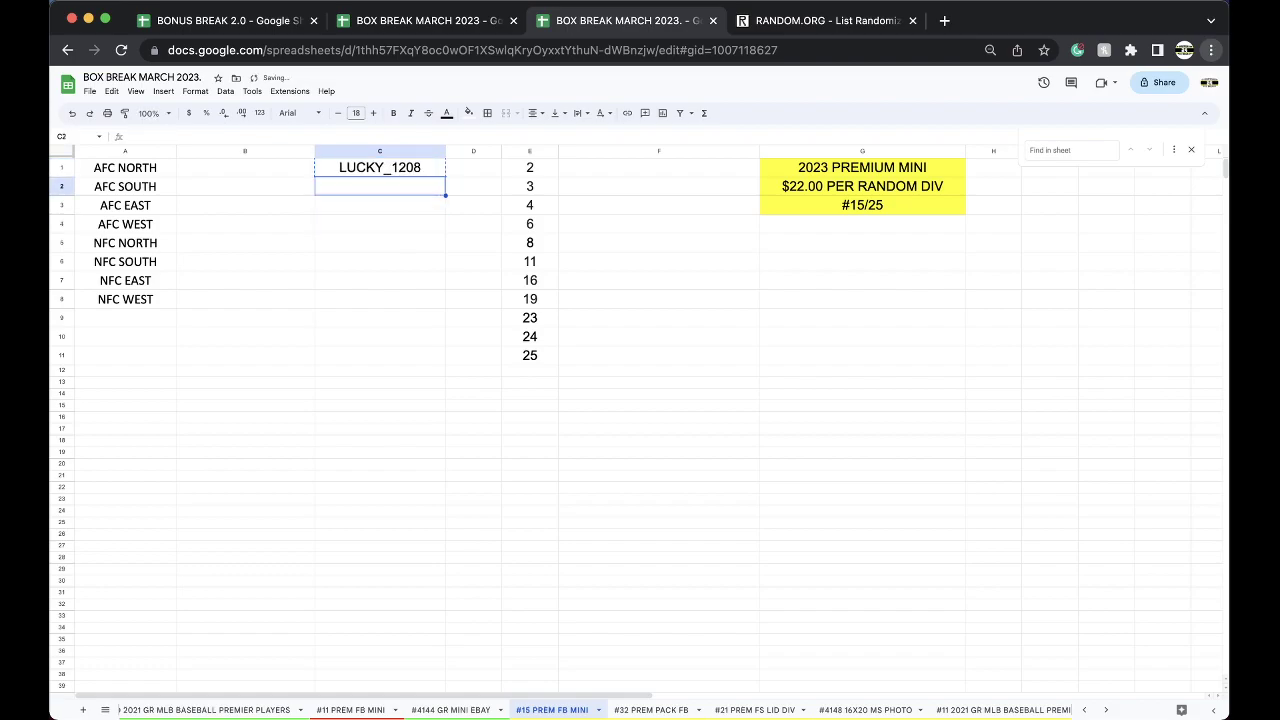
key("super+v")
Enter the other participant's name in C3, on the AFC EAST row.
key("Down")
type("BODHI")
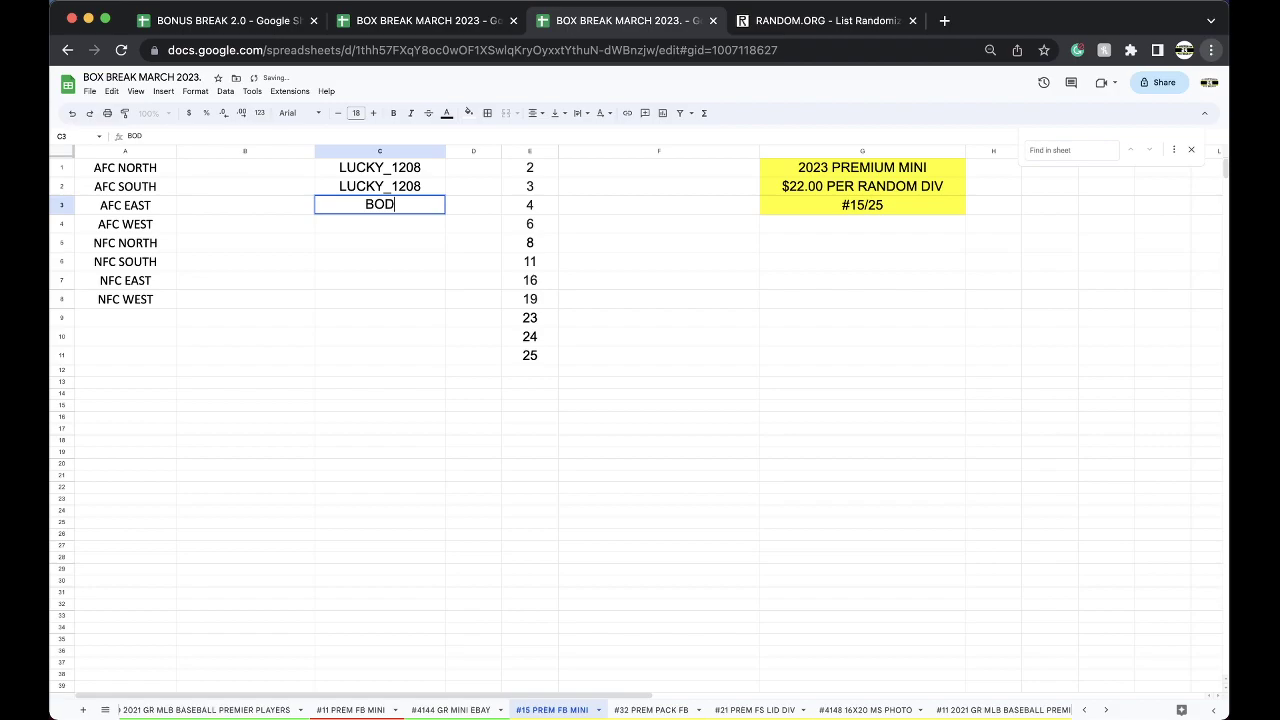
key("Down")
key("Down")
Fill the three participant cells C1:C3 with yellow.
left_click_drag(383, 168, 381, 204)
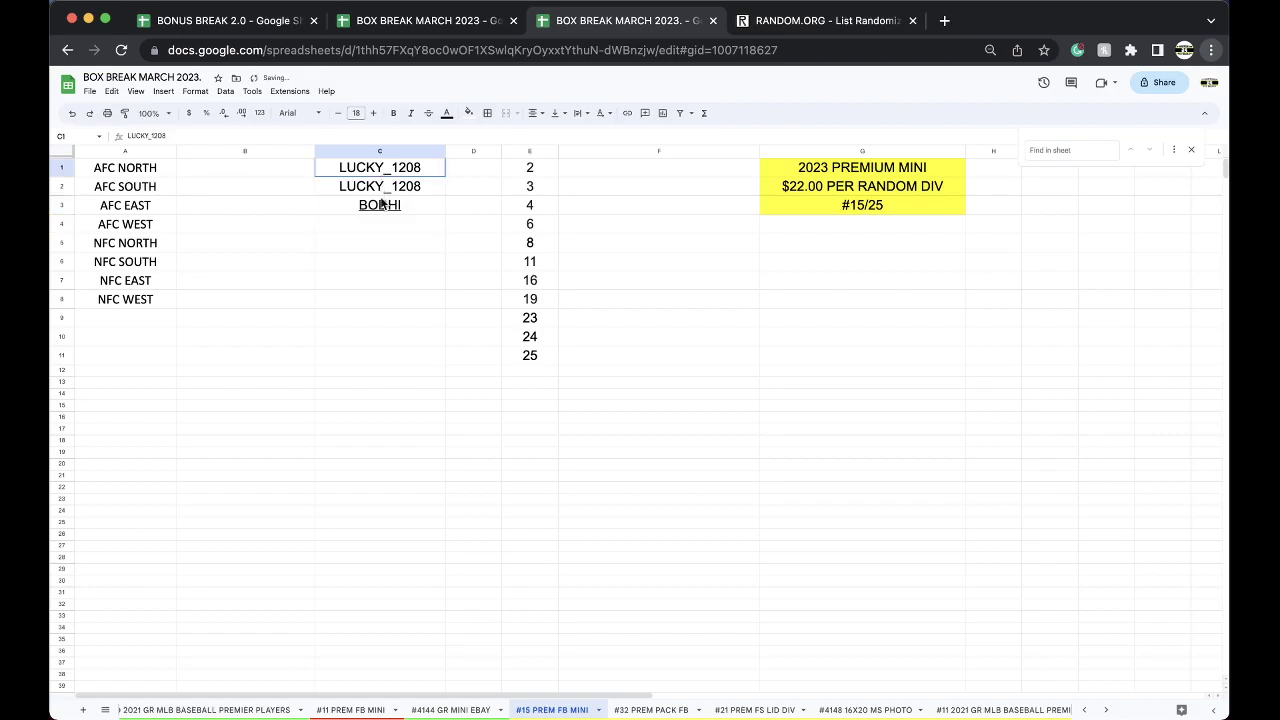
left_click(469, 113)
left_click(508, 163)
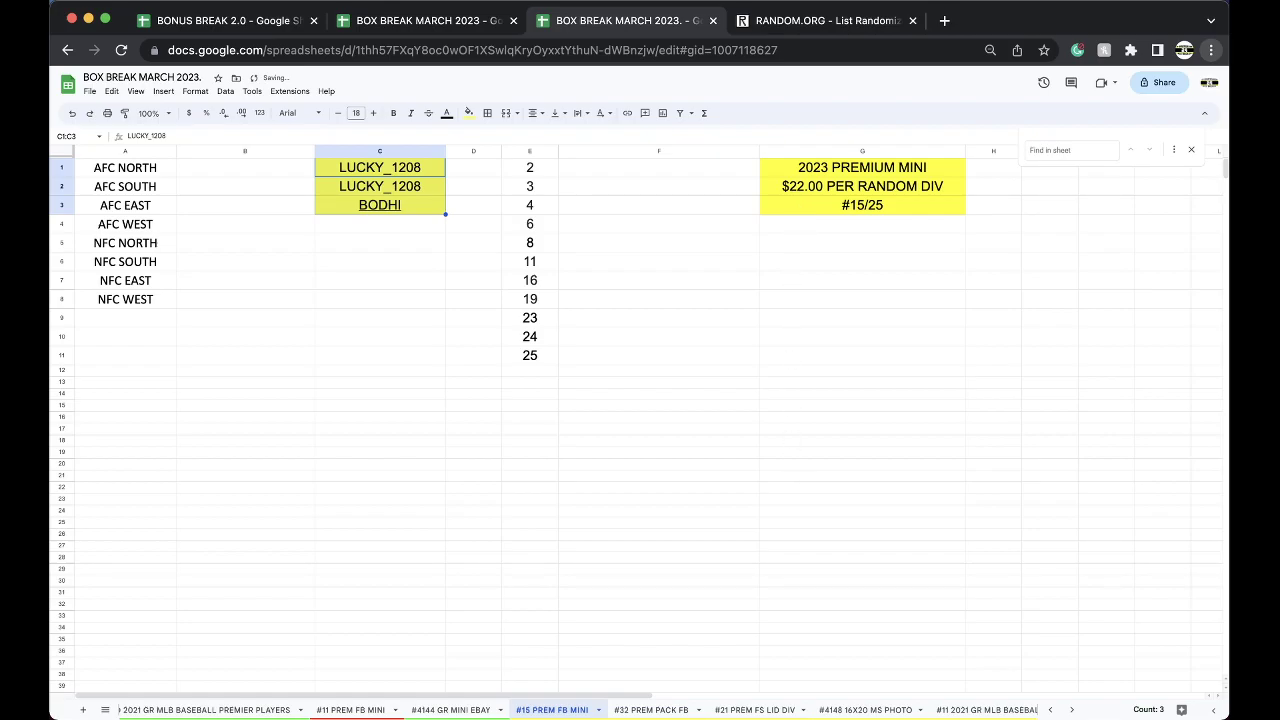
left_click(660, 511)
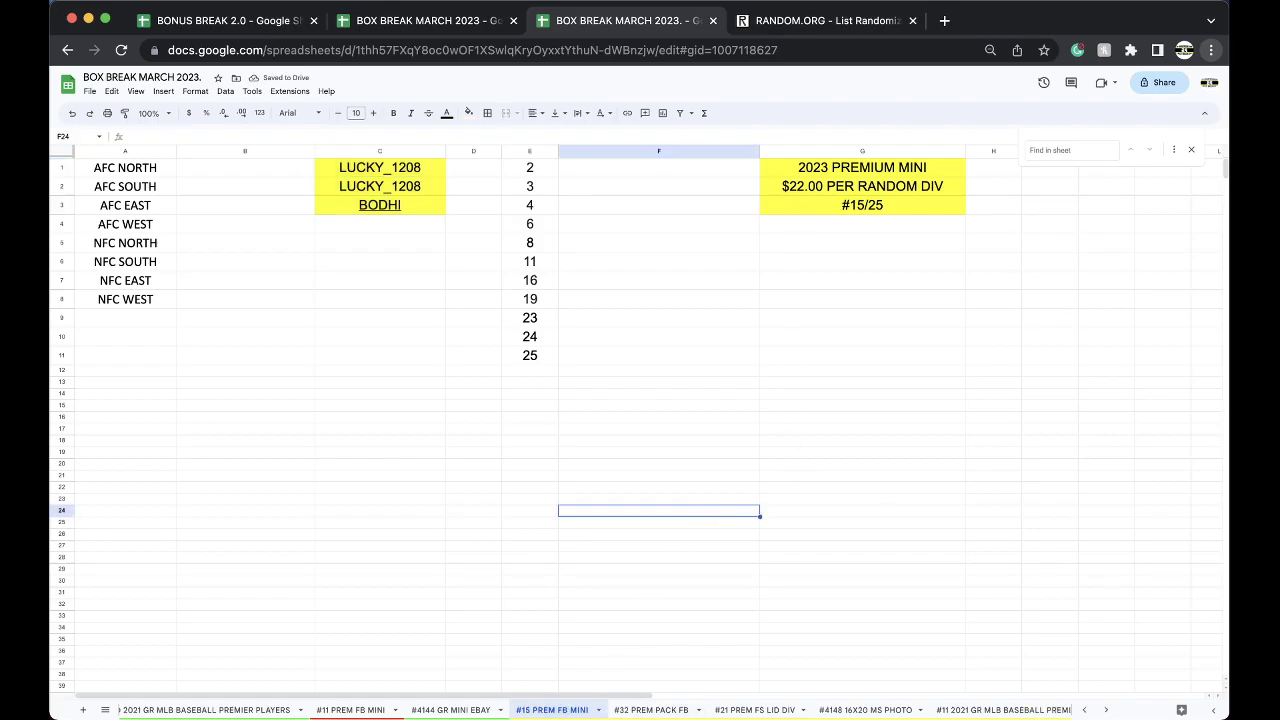